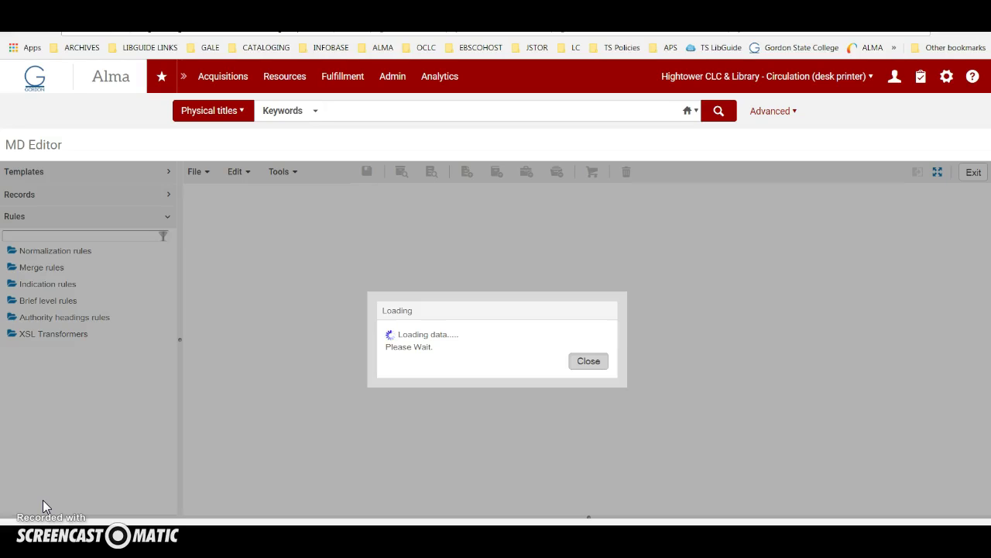
# Step: Open the Gordon_Missing 505 rule from the shared indication rules for editing
pyautogui.click(588, 358)
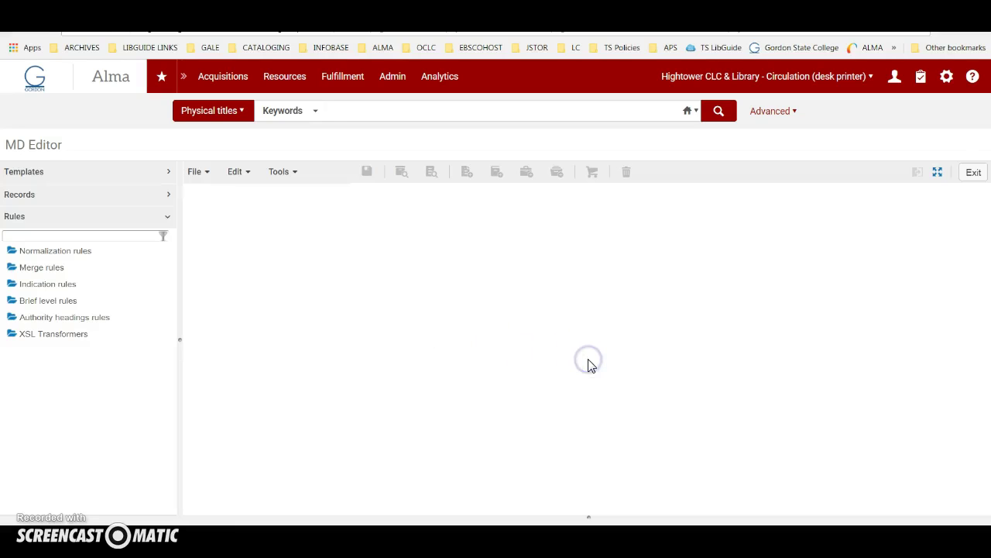
pyautogui.click(32, 288)
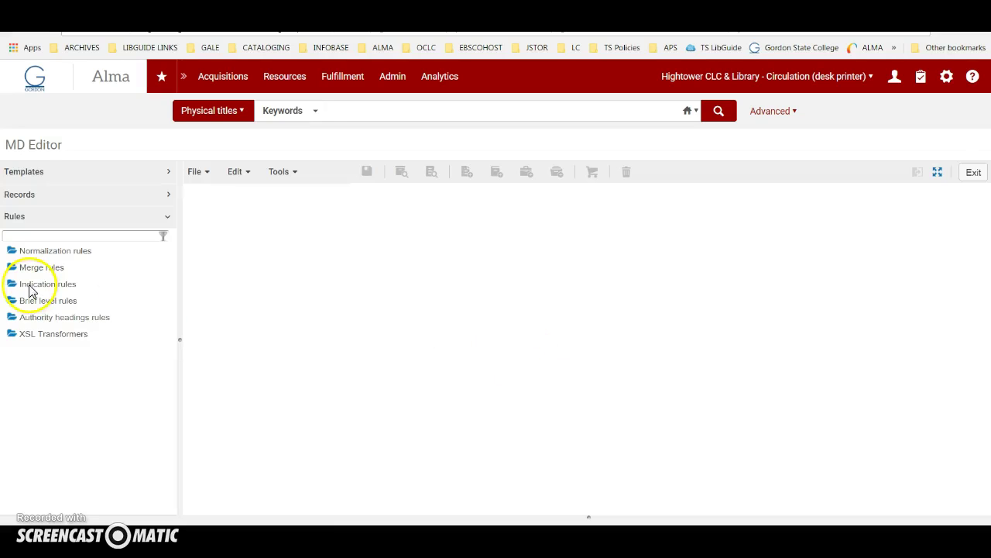
pyautogui.click(9, 275)
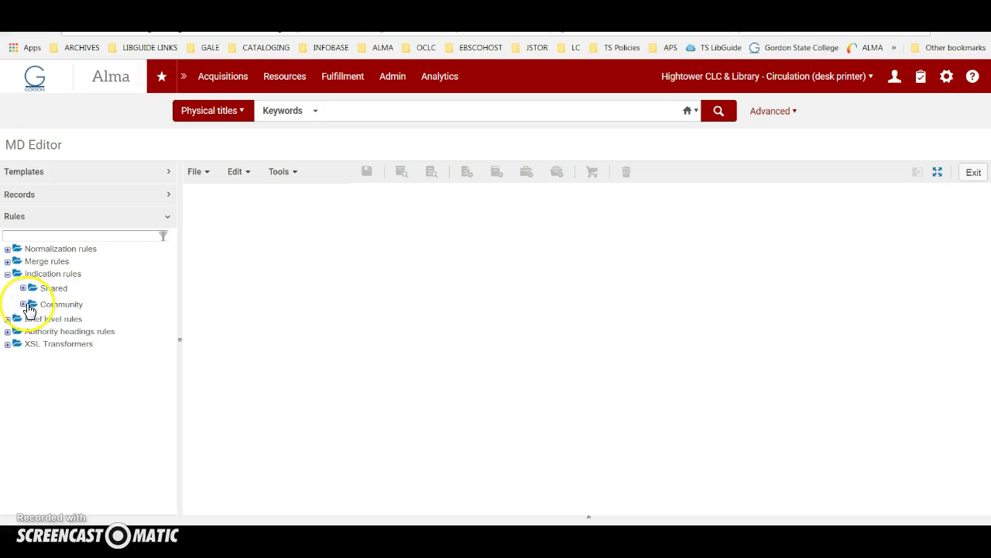
pyautogui.click(24, 288)
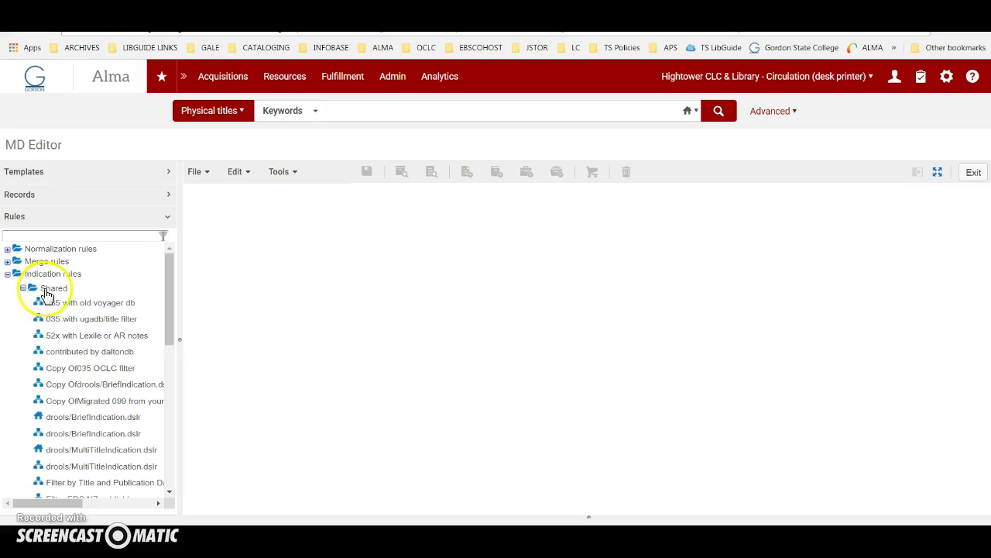
pyautogui.scroll(-1, 97, 374)
pyautogui.scroll(-5, 96, 376)
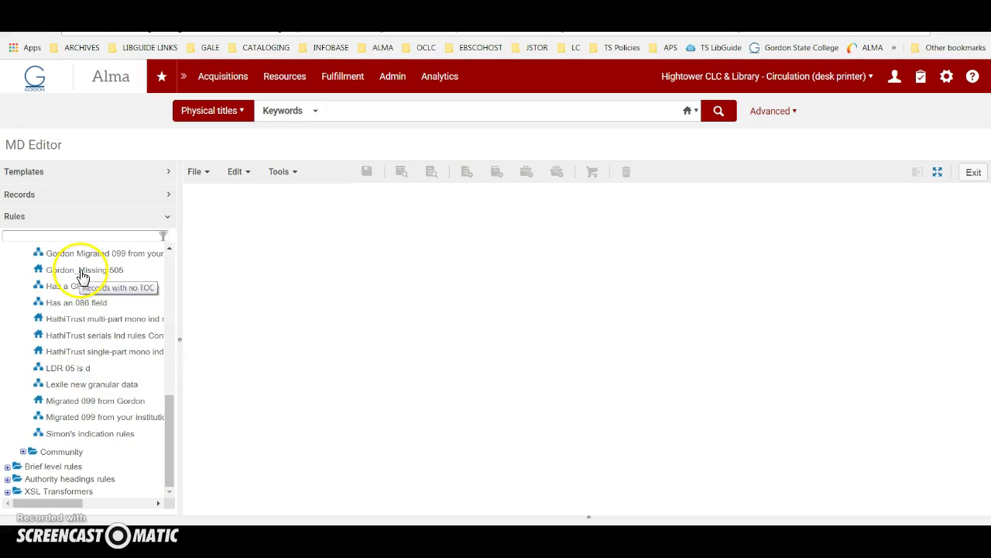
pyautogui.scroll(1, 88, 283)
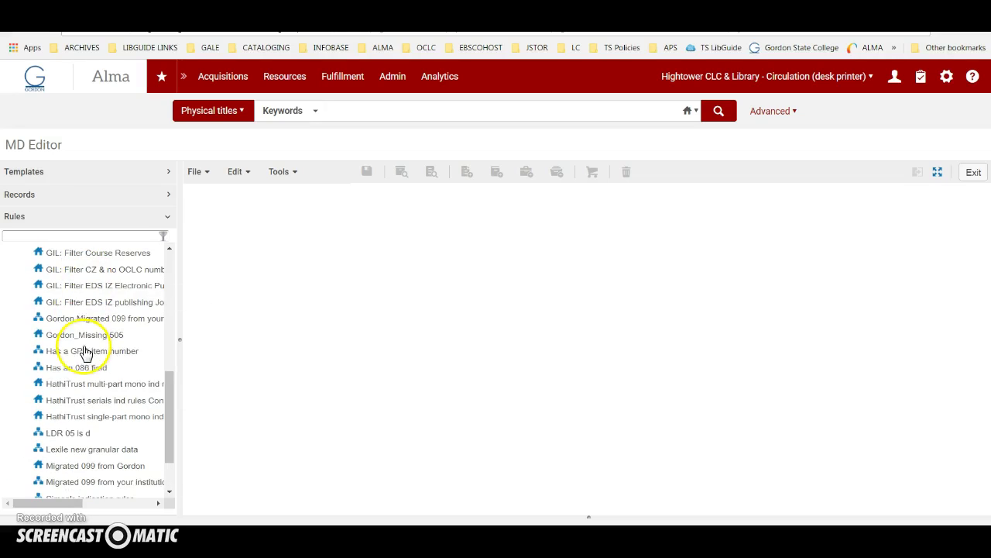
pyautogui.click(82, 339)
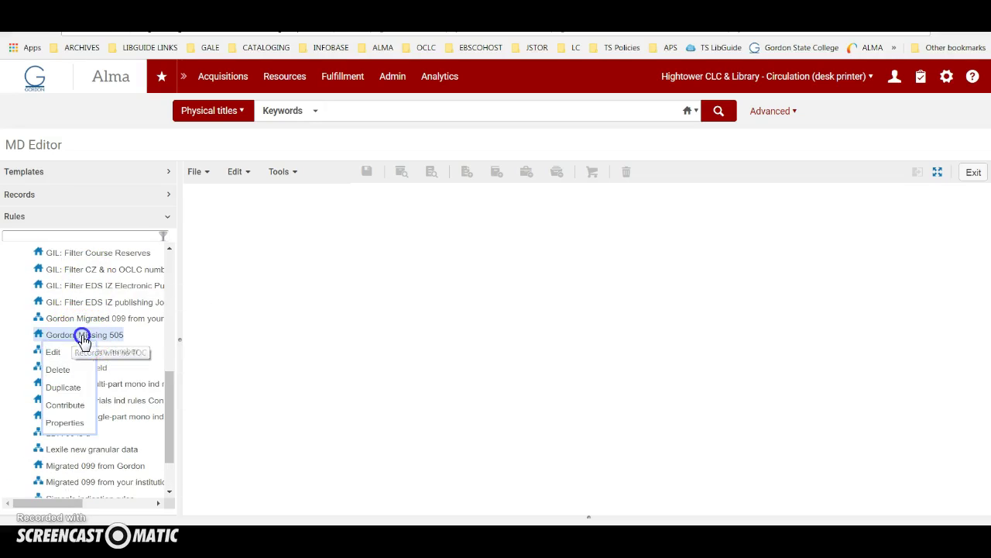
pyautogui.click(62, 354)
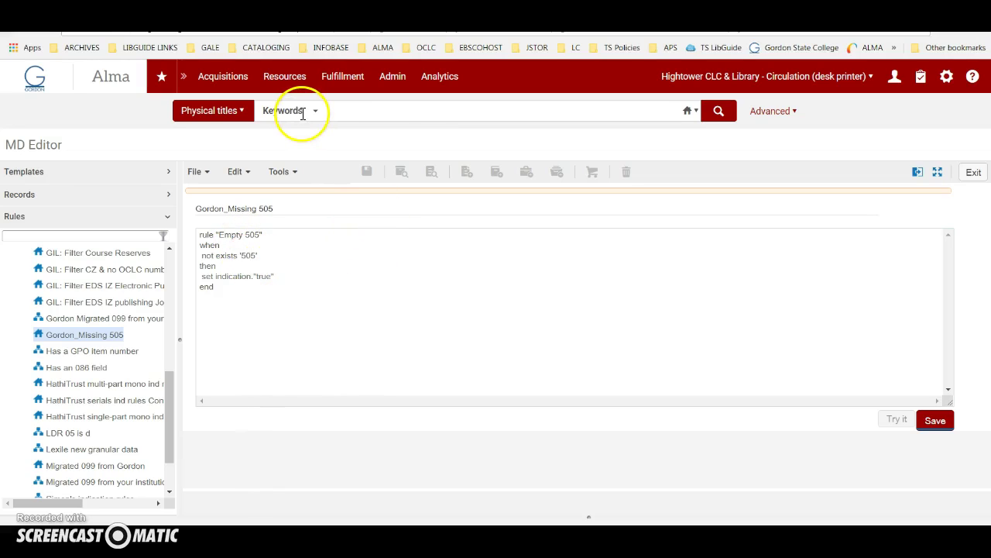
# Step: Start an advanced search for physical titles
pyautogui.click(393, 78)
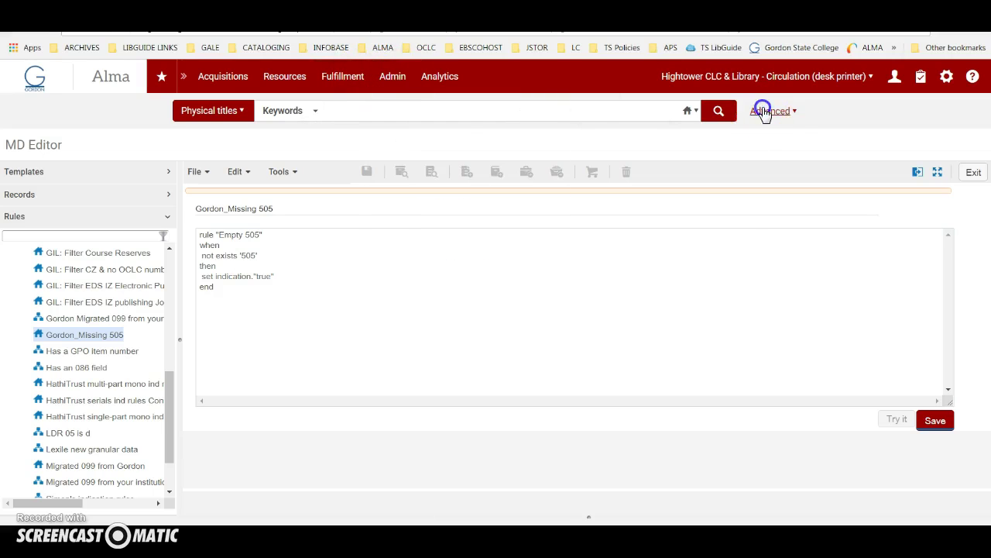
pyautogui.click(766, 111)
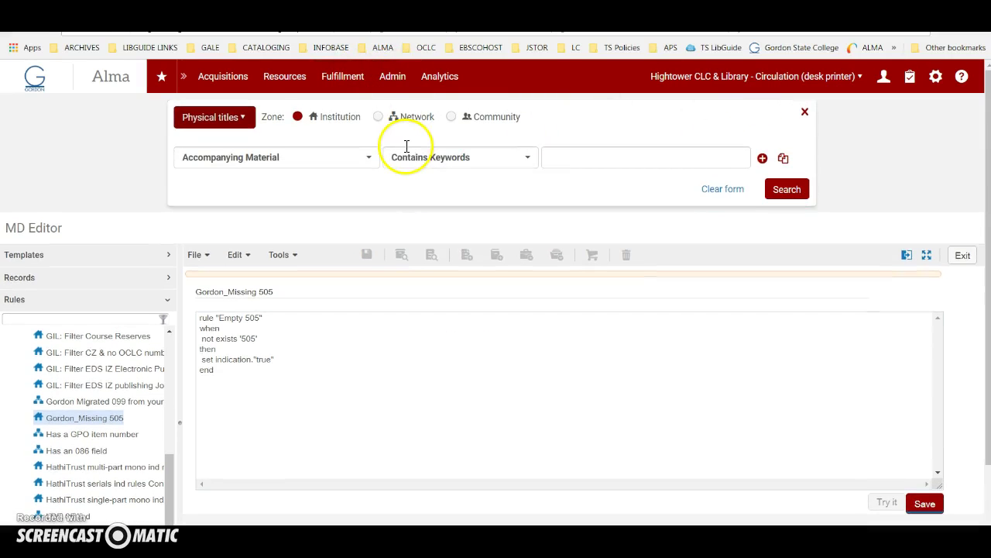
pyautogui.click(246, 118)
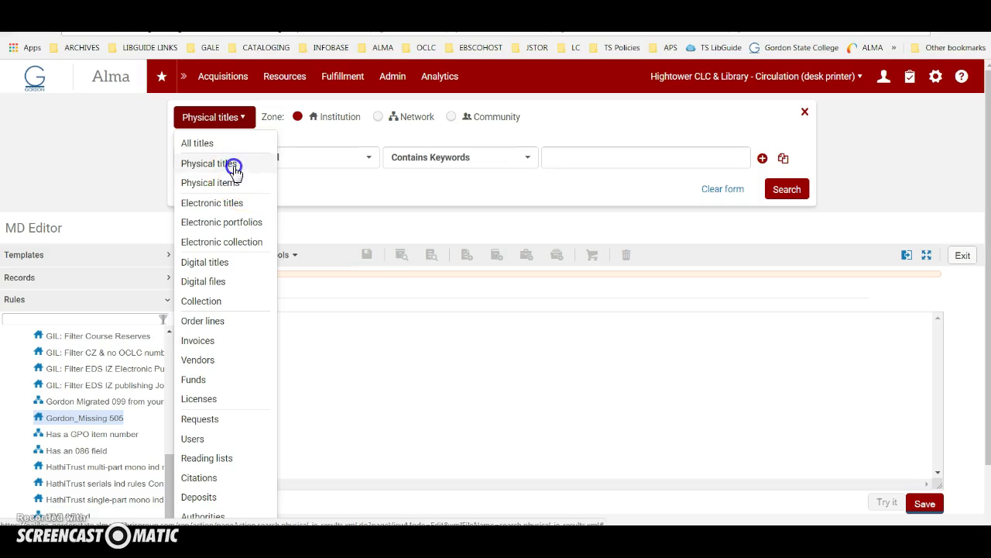
pyautogui.click(233, 164)
pyautogui.click(240, 124)
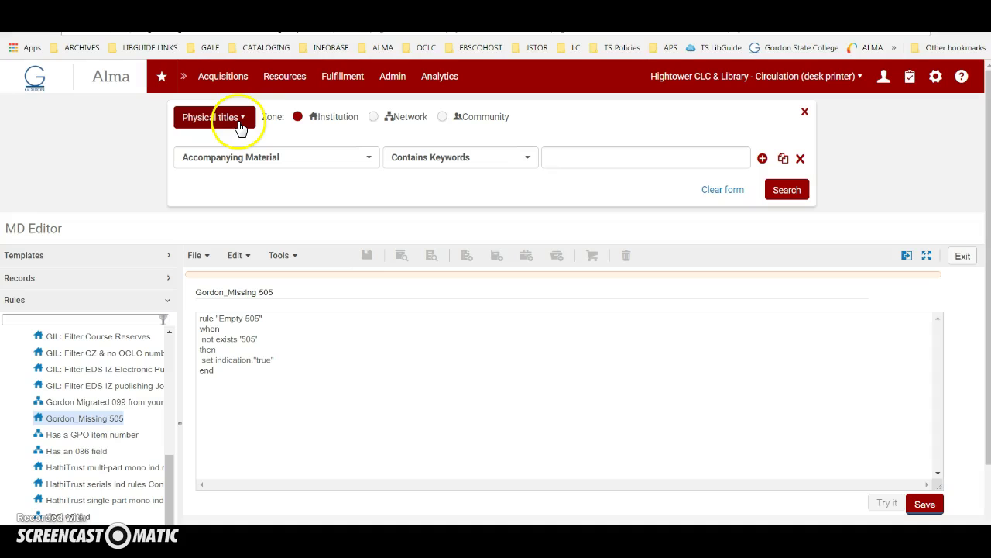
# Step: Set the first search condition to holdings permanent physical location equals Guillebeau Hall (Rep--Coll)
pyautogui.click(369, 159)
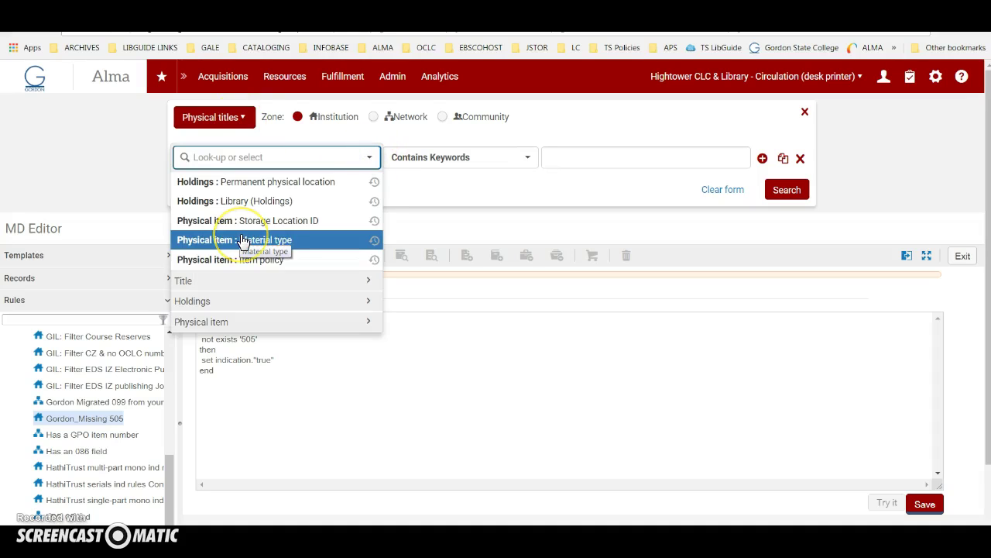
pyautogui.click(252, 182)
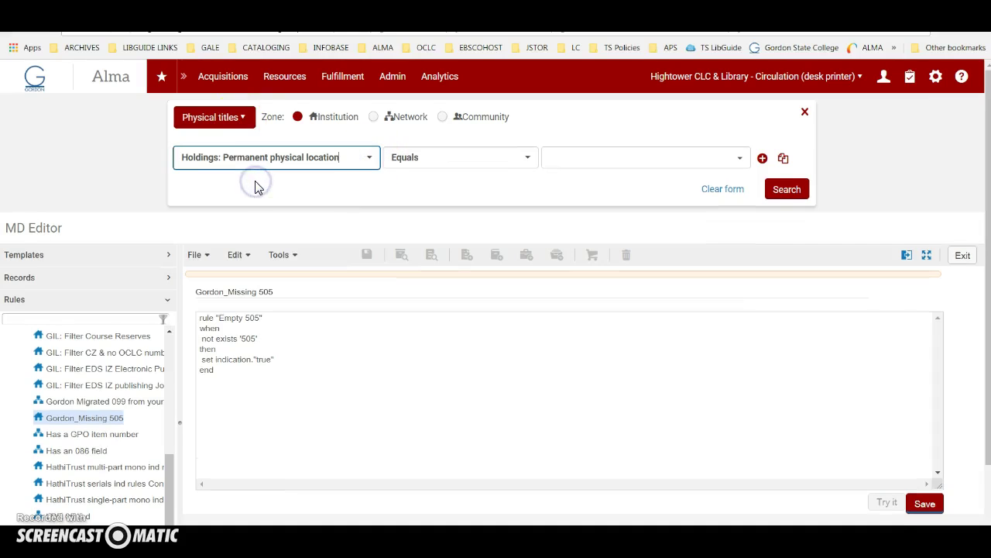
pyautogui.click(656, 160)
pyautogui.click(597, 192)
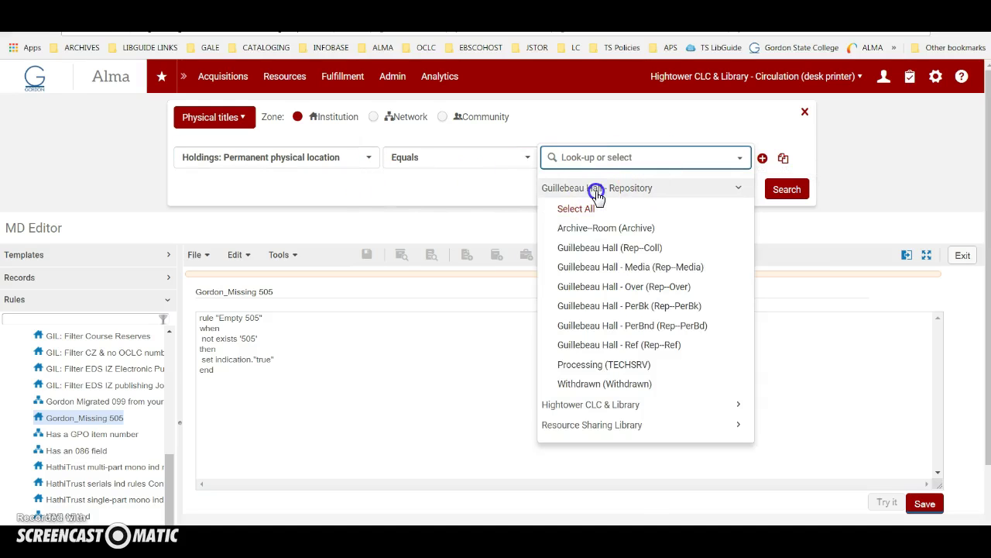
pyautogui.click(630, 247)
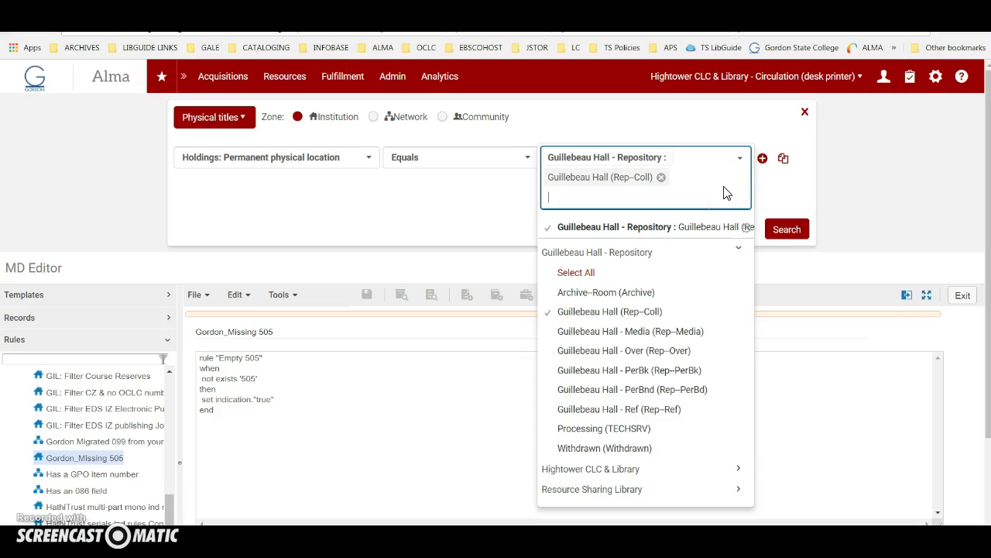
pyautogui.click(773, 192)
# Step: Add an AND condition requiring the holdings permanent call number type to equal Library of Congress classification
pyautogui.click(763, 159)
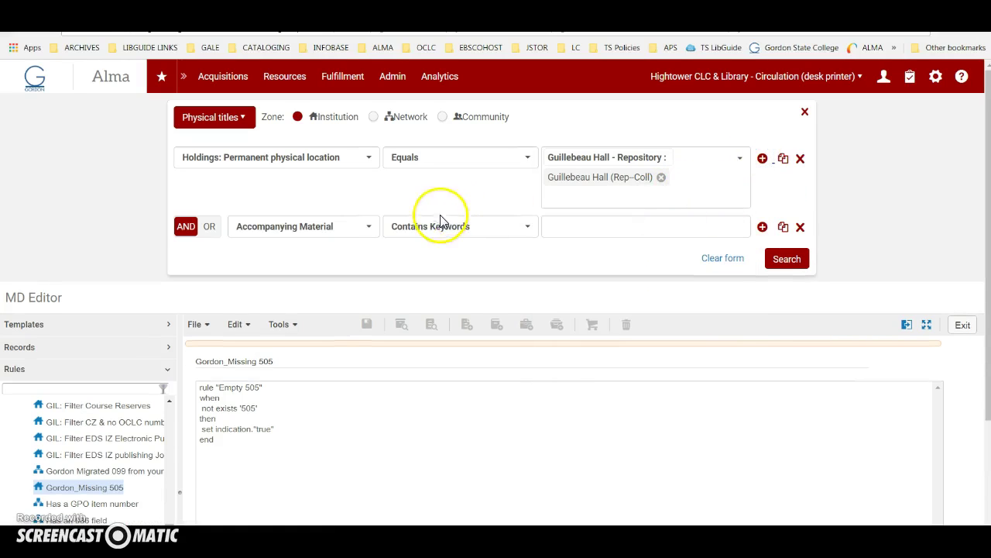
pyautogui.click(368, 227)
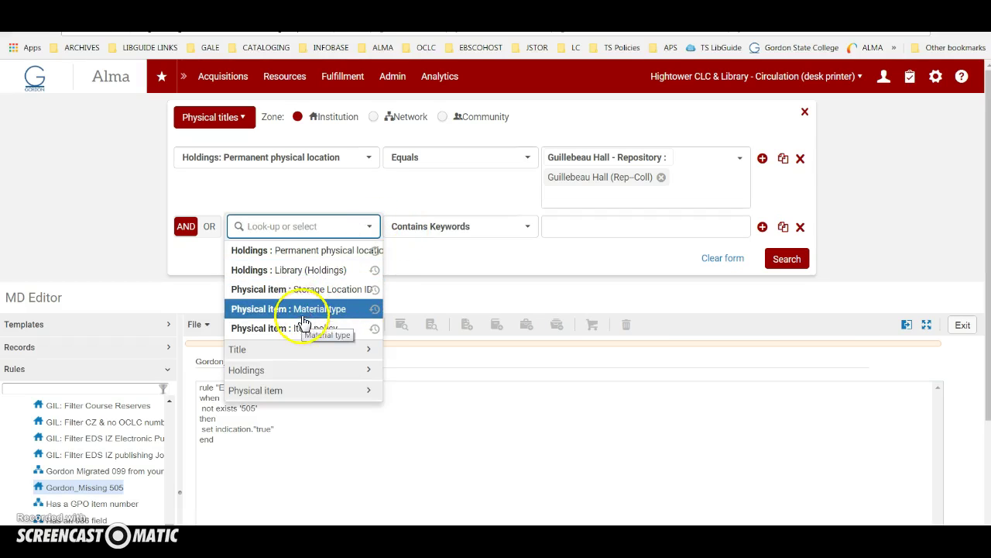
pyautogui.click(261, 370)
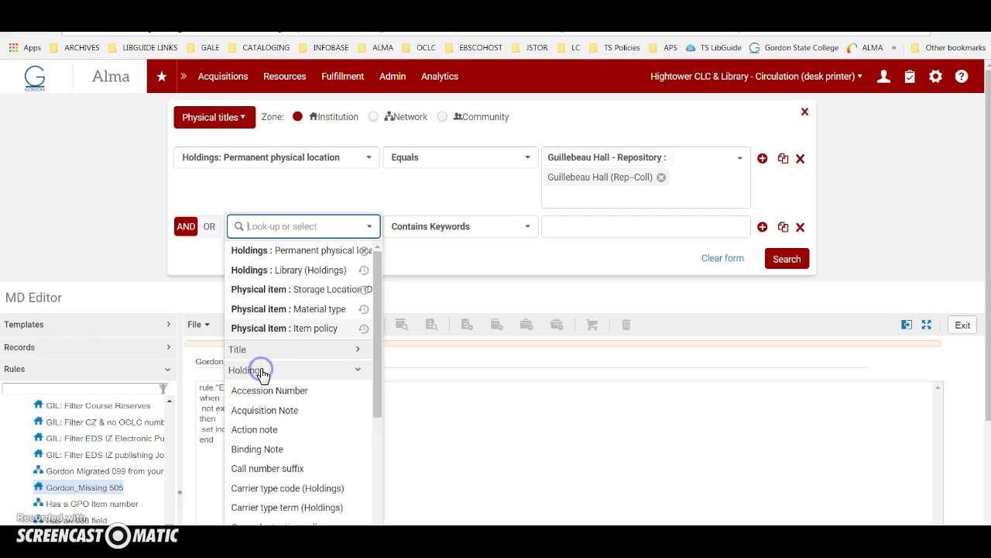
pyautogui.scroll(-3, 310, 434)
pyautogui.scroll(-2, 312, 436)
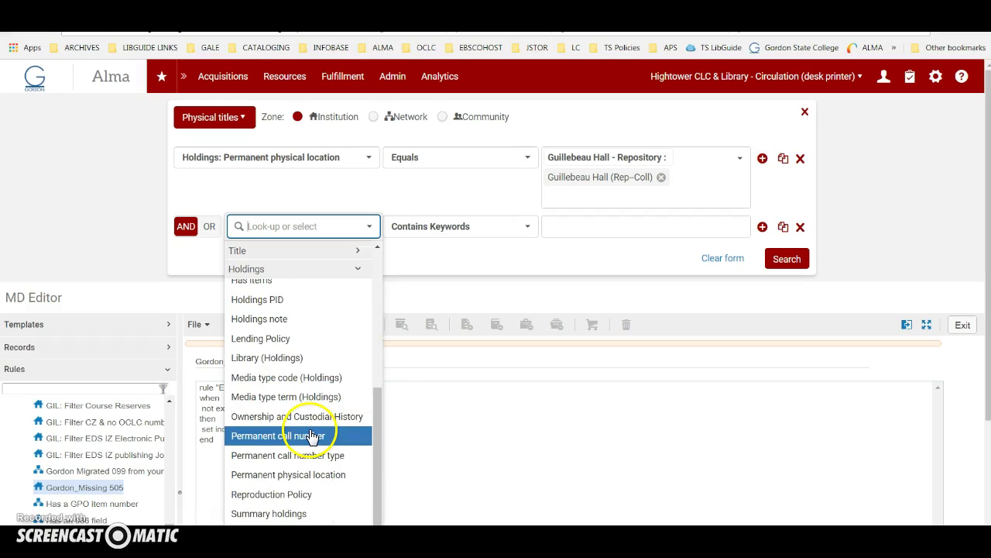
pyautogui.scroll(-2, 312, 436)
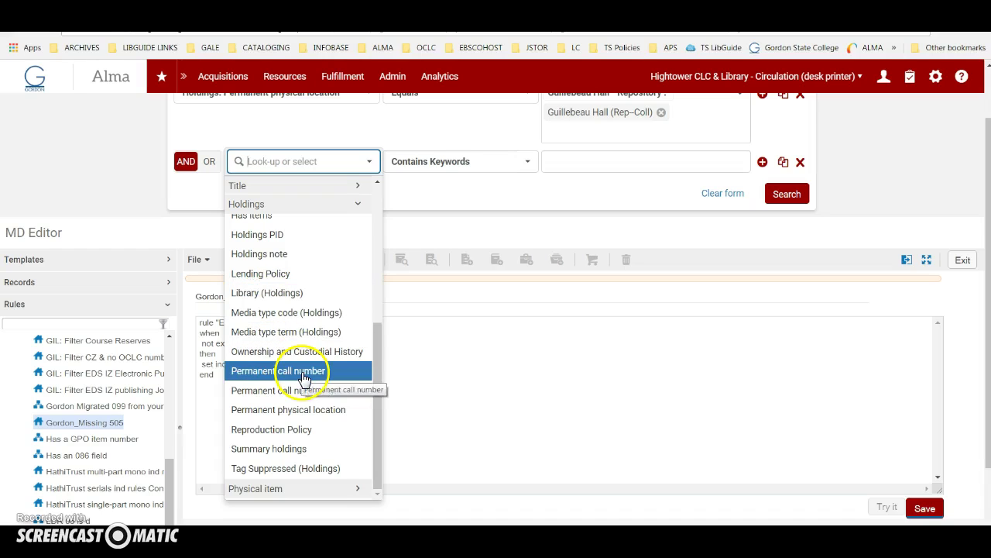
pyautogui.click(308, 390)
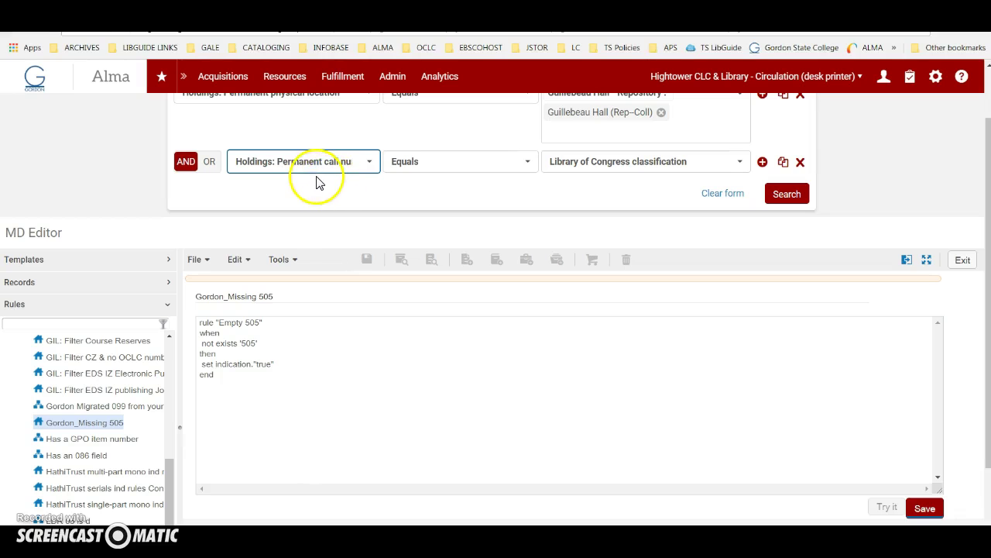
# Step: Add an AND condition requiring the holdings permanent call number to be >= PG1
pyautogui.click(762, 162)
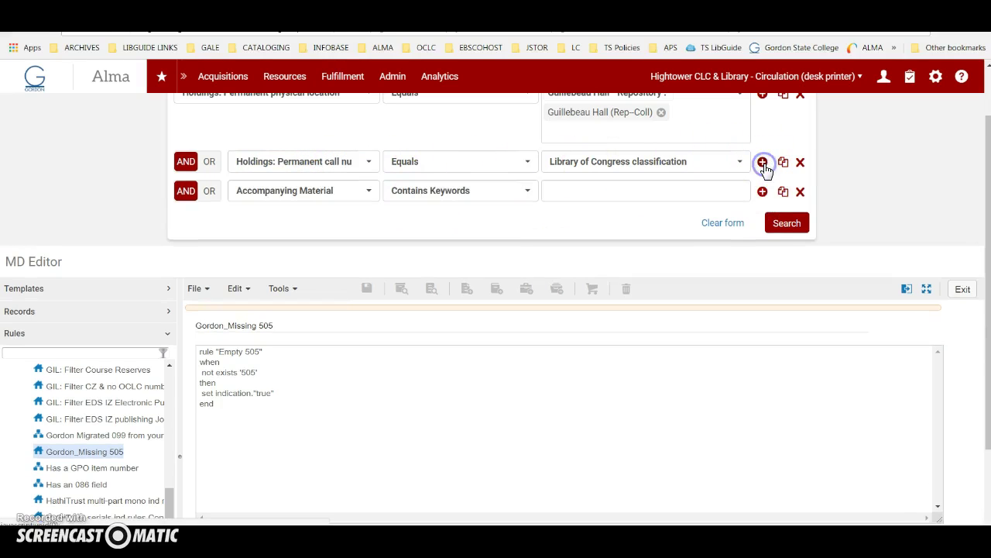
pyautogui.click(367, 200)
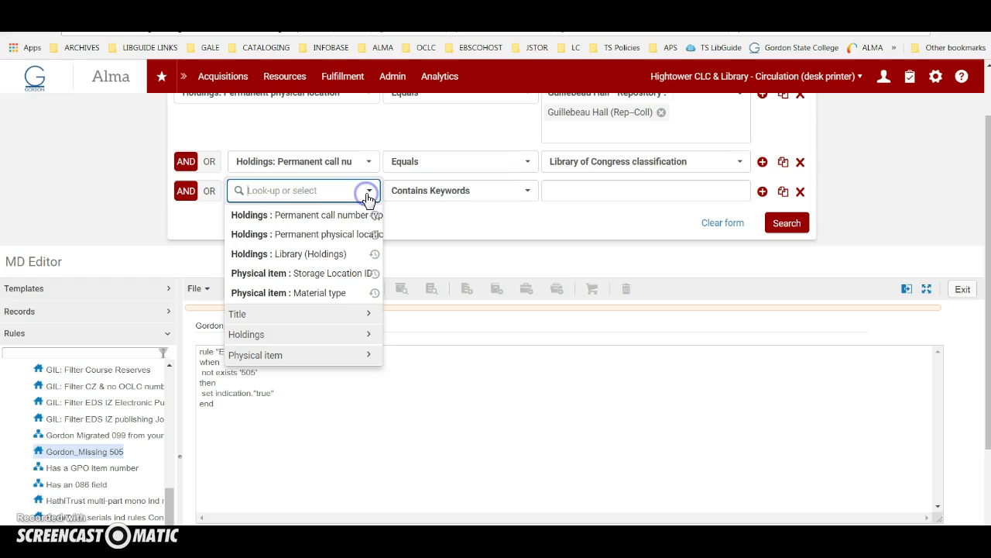
pyautogui.click(268, 334)
pyautogui.scroll(-3, 288, 437)
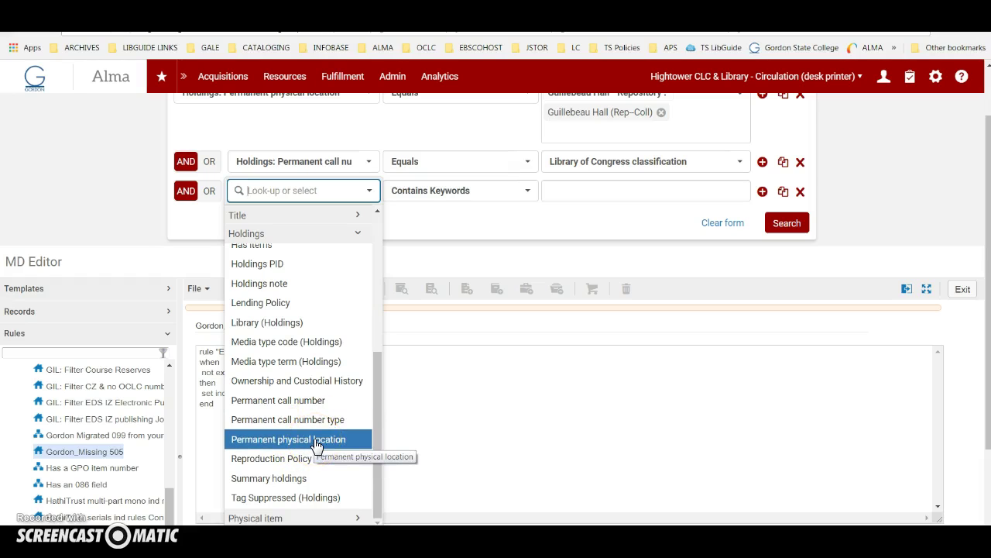
pyautogui.click(316, 401)
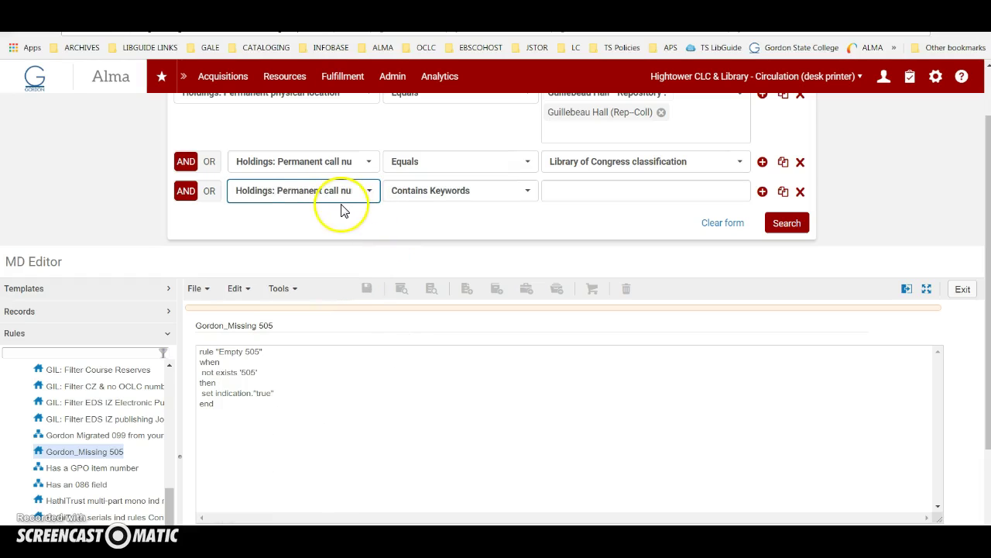
pyautogui.click(530, 192)
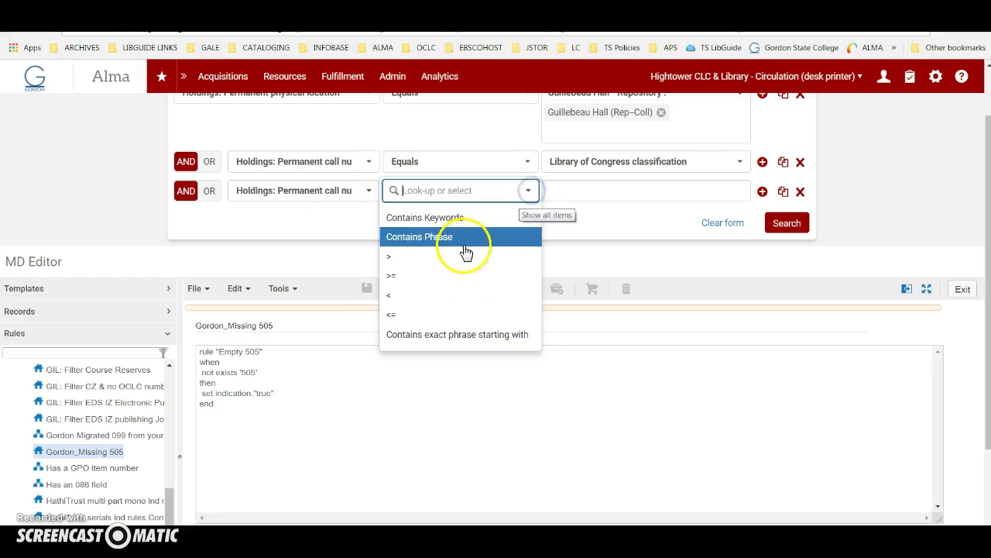
pyautogui.click(409, 275)
pyautogui.click(577, 191)
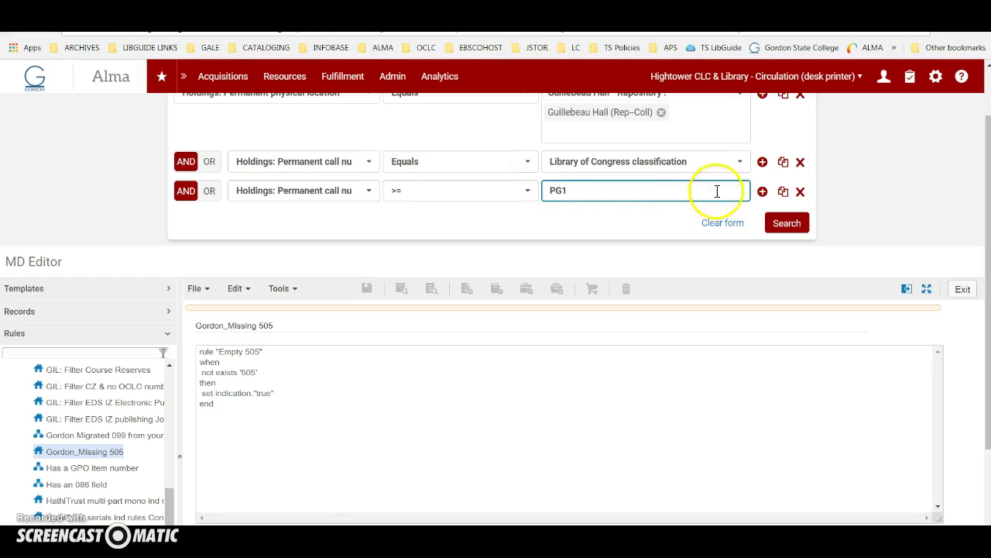
# Step: Add an AND condition requiring the holdings permanent call number to be <= PG9999, and run the search
pyautogui.click(763, 191)
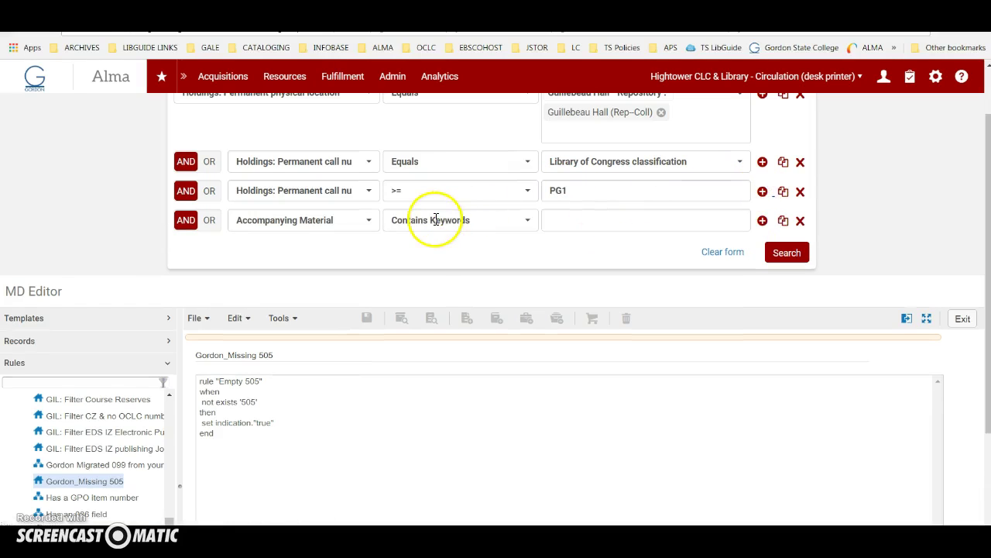
pyautogui.click(436, 220)
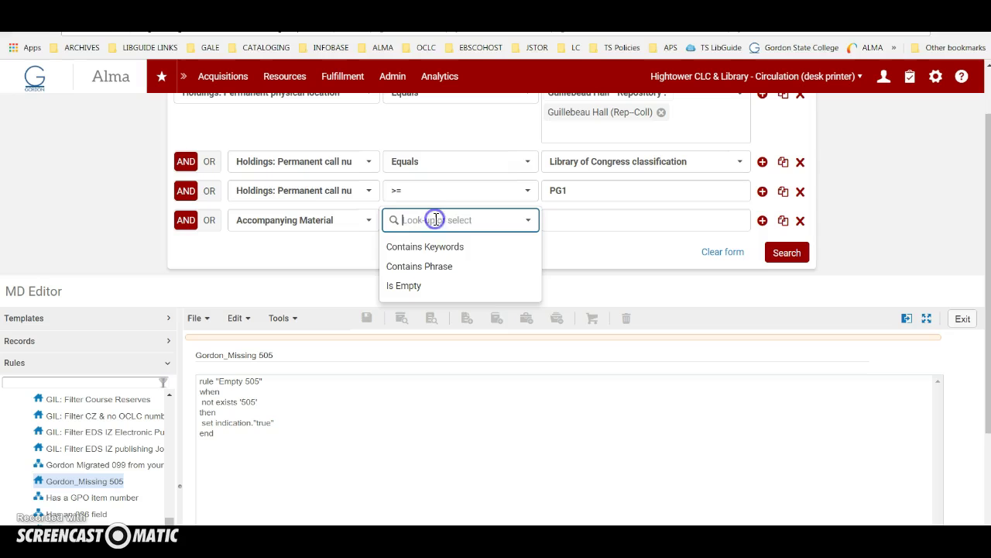
pyautogui.click(362, 224)
pyautogui.click(320, 246)
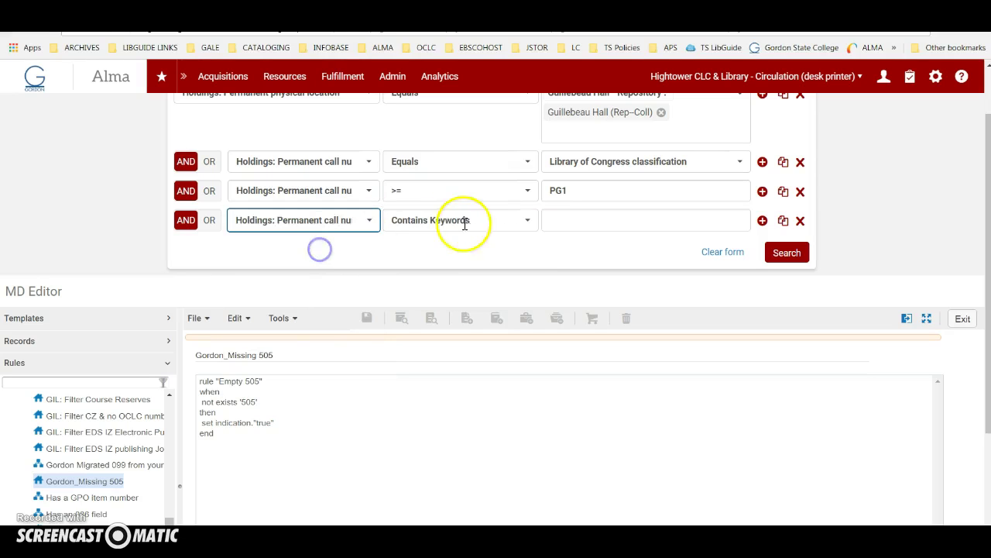
pyautogui.click(526, 221)
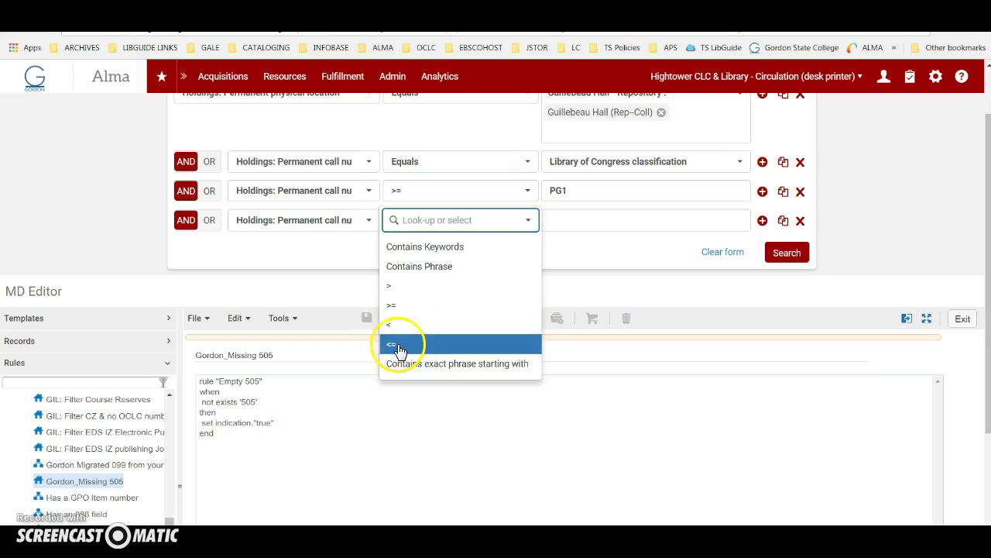
pyautogui.click(391, 344)
pyautogui.click(572, 221)
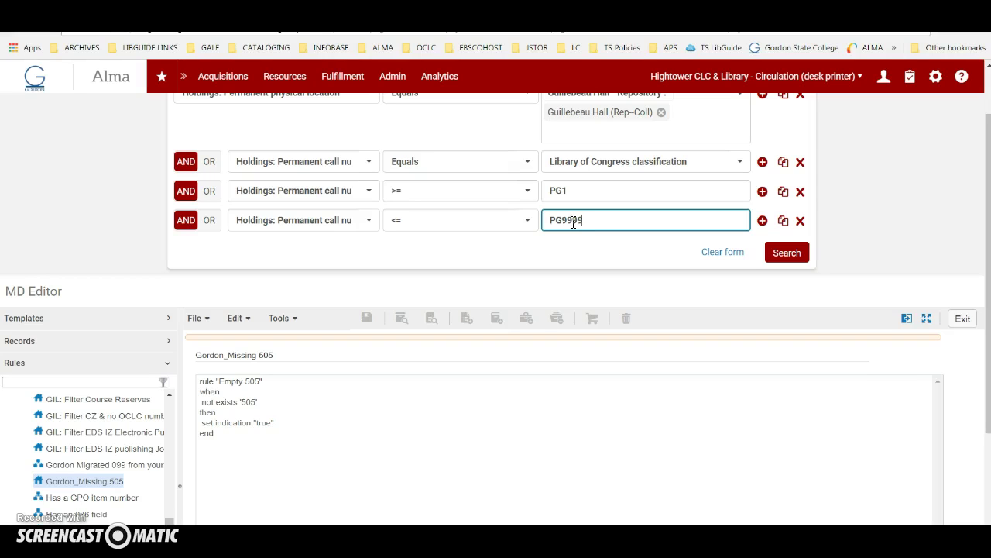
pyautogui.click(787, 253)
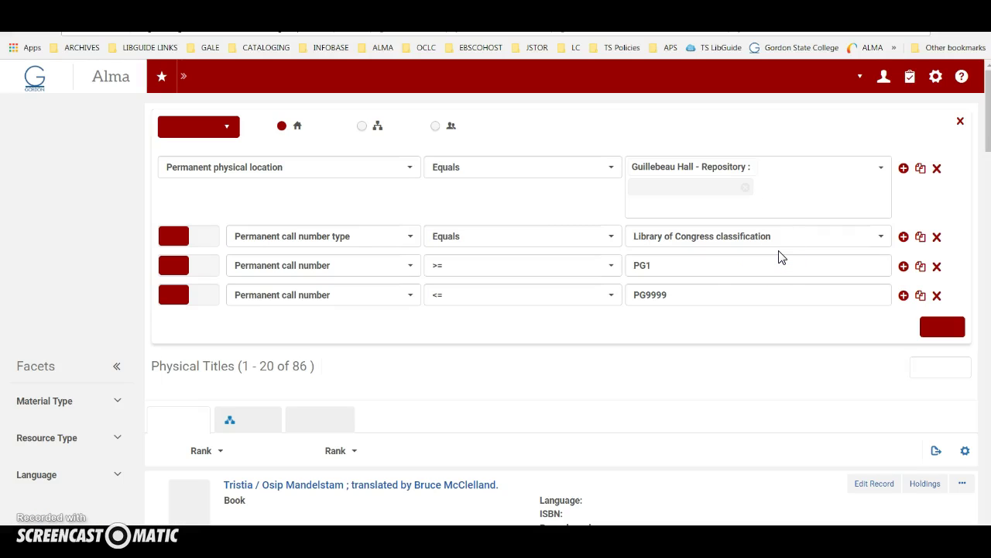
pyautogui.scroll(-5, 478, 399)
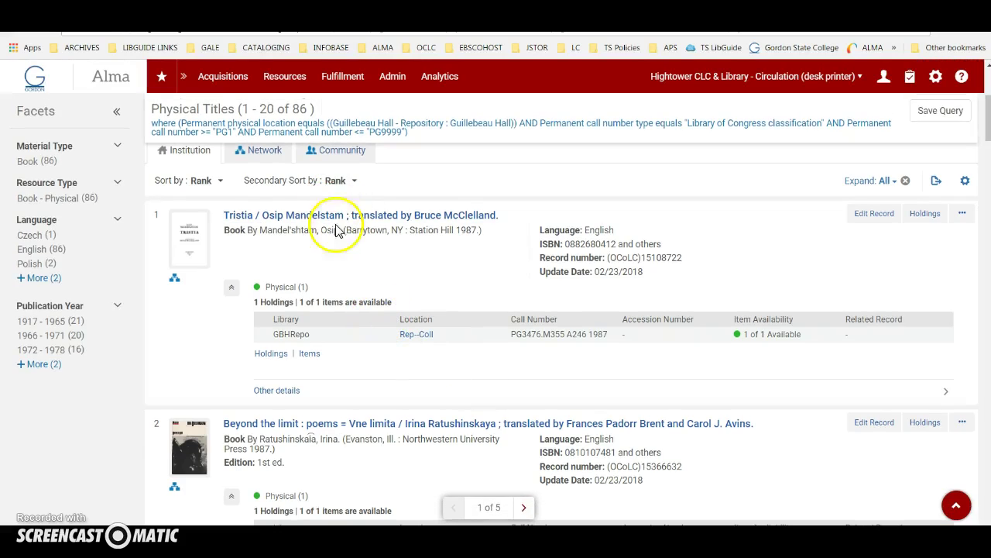
# Step: Look through the first titles returned by the PG search and their call numbers
pyautogui.scroll(-2, 341, 242)
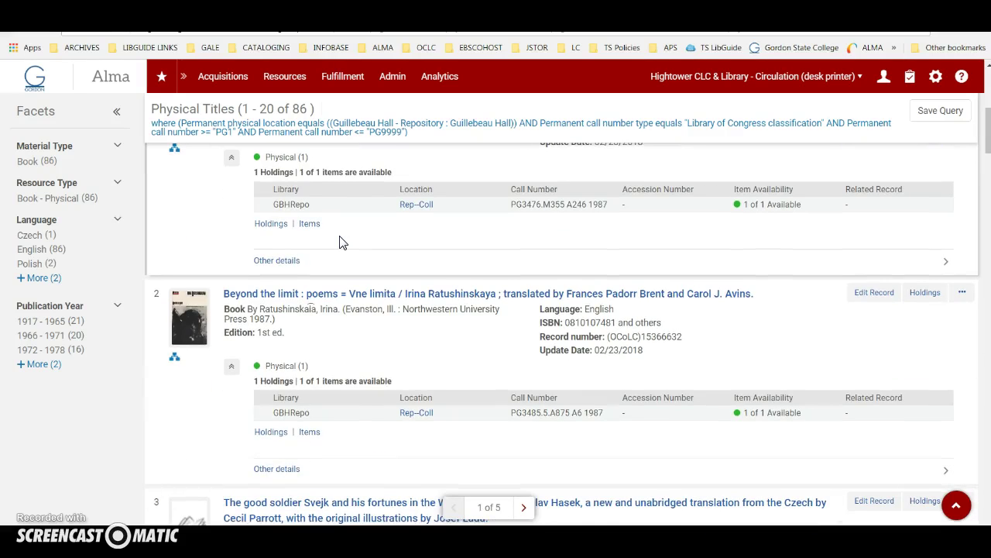
pyautogui.scroll(-2, 548, 364)
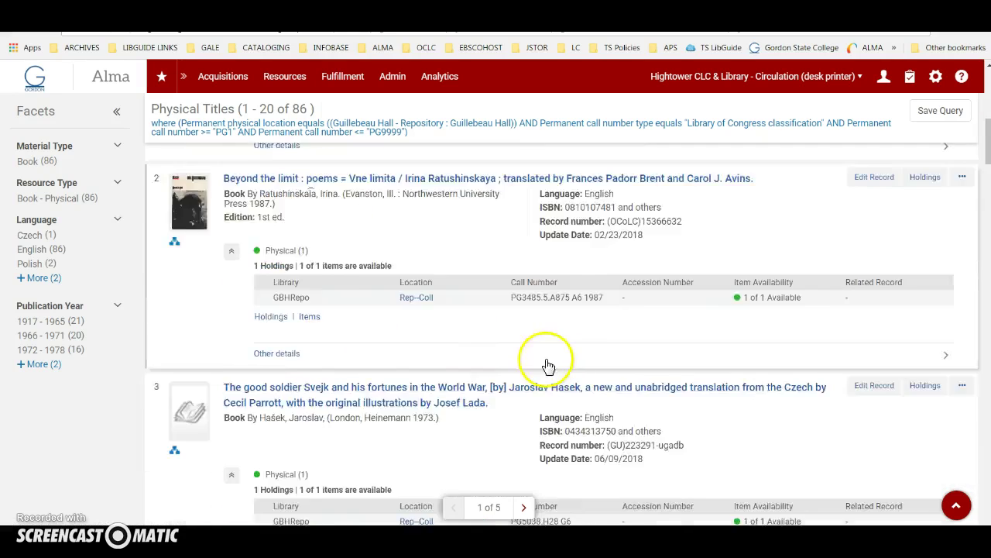
pyautogui.scroll(-3, 548, 364)
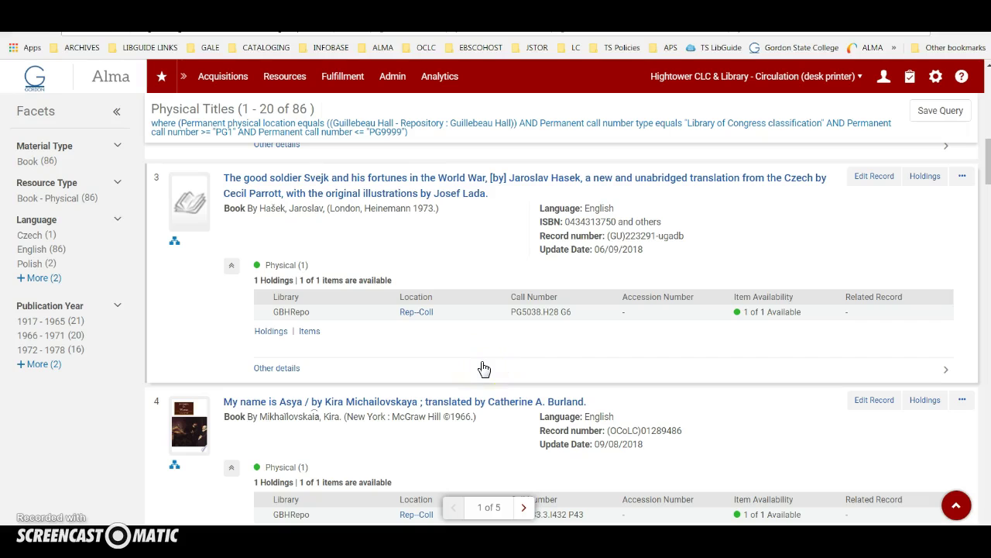
pyautogui.scroll(-3, 483, 368)
pyautogui.scroll(10, 483, 367)
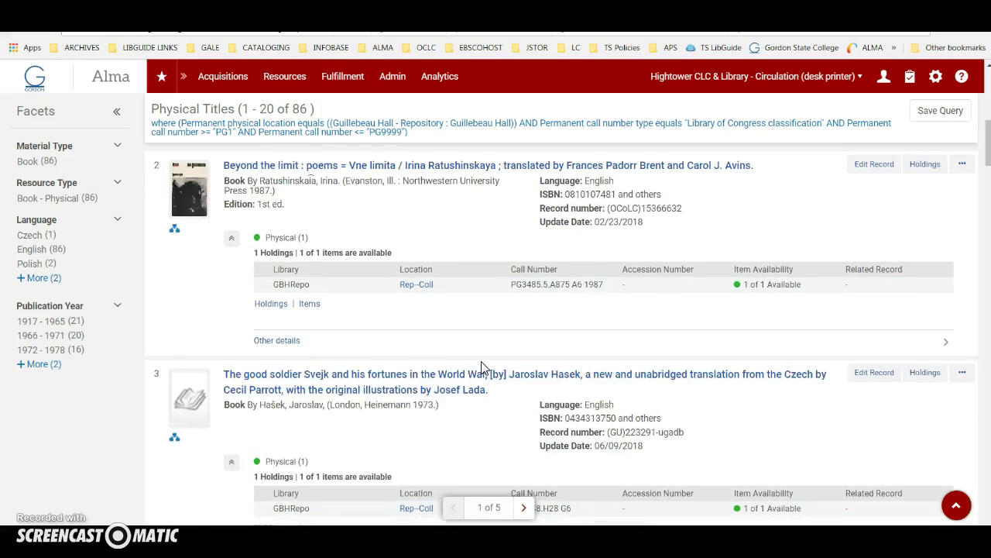
pyautogui.scroll(3, 483, 368)
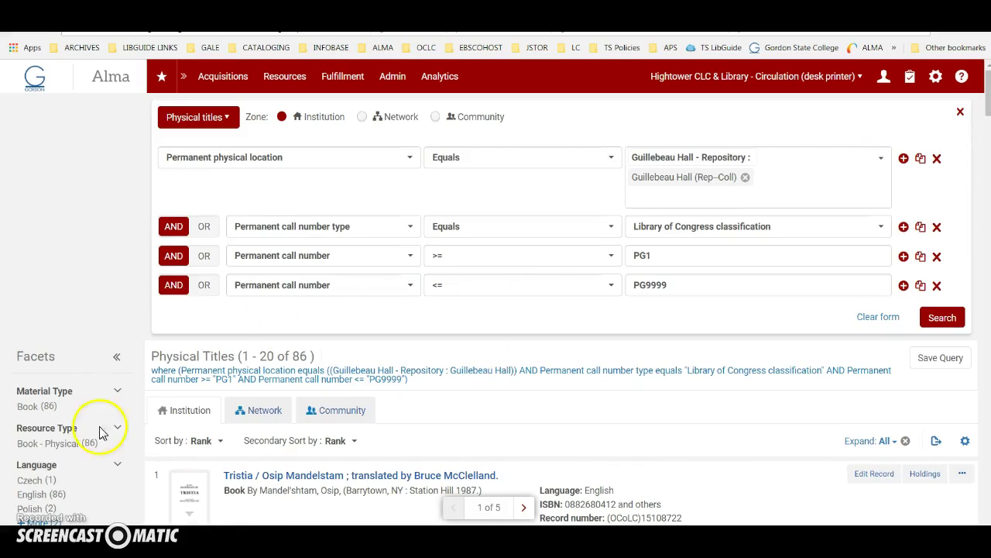
# Step: Switch to the Word classification outline and view the last drama range, PT9605-9625, to check how far the call numbers extend
pyautogui.hotkey('alt', 'Tab')
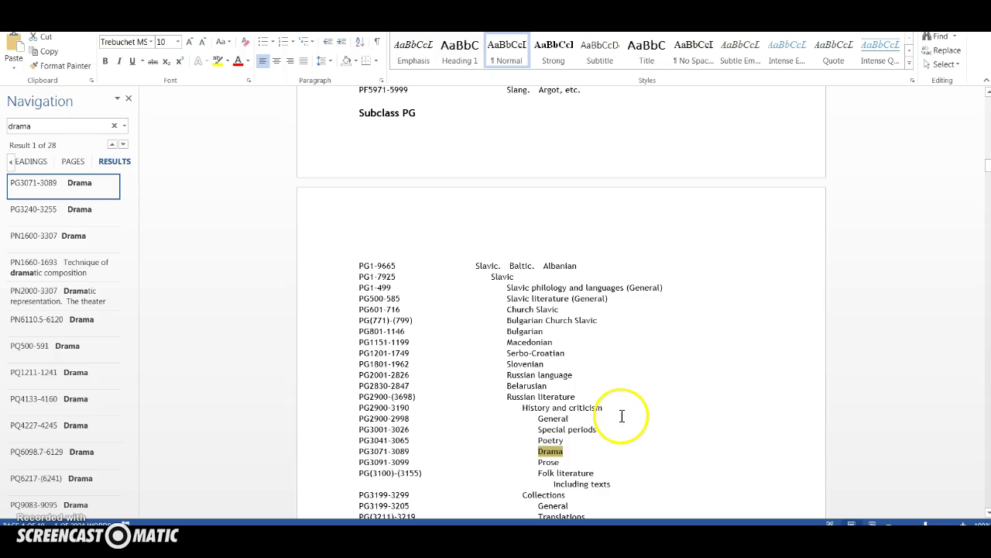
pyautogui.scroll(-3, 612, 418)
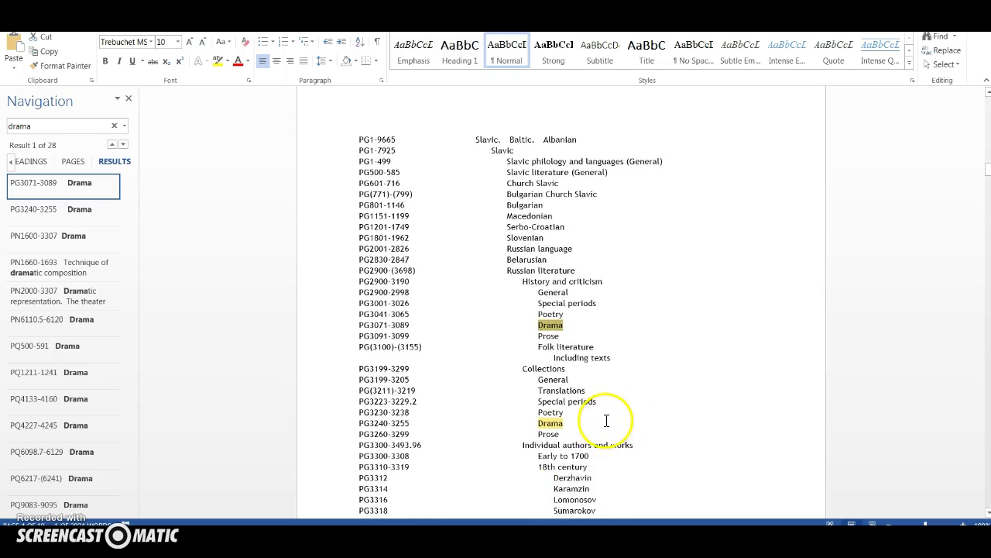
pyautogui.moveTo(122, 221); pyautogui.dragTo(124, 470)
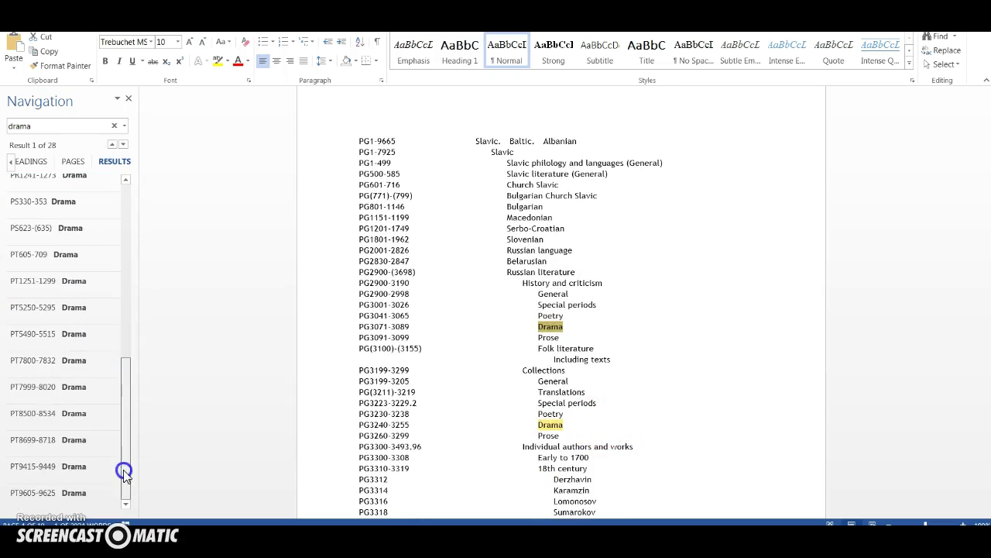
pyautogui.click(56, 493)
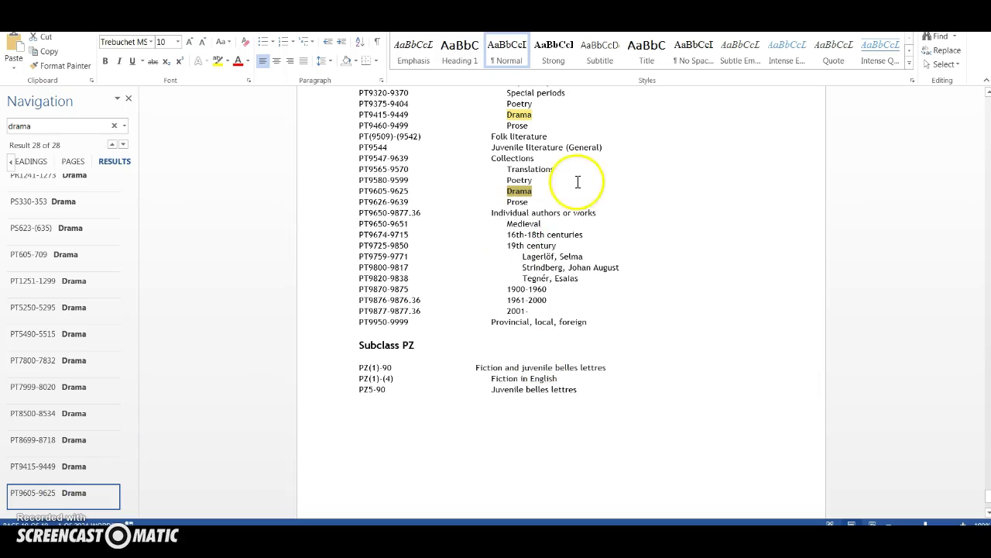
pyautogui.scroll(8, 587, 281)
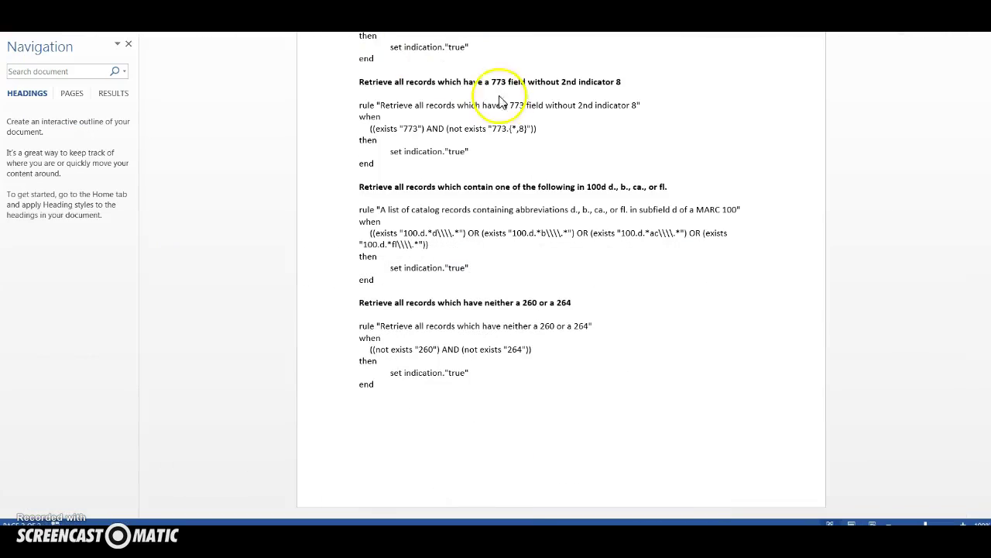
pyautogui.hotkey('ctrl', 'shift', 'End')
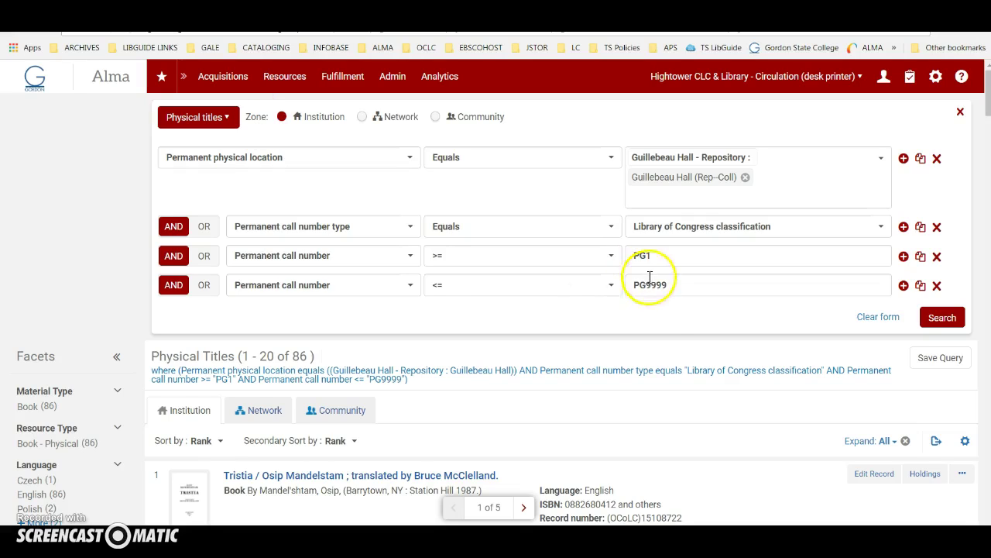
# Step: Set the upper permanent call number limit to PT9999, rerun the search and look through the returned titles
pyautogui.click(645, 286)
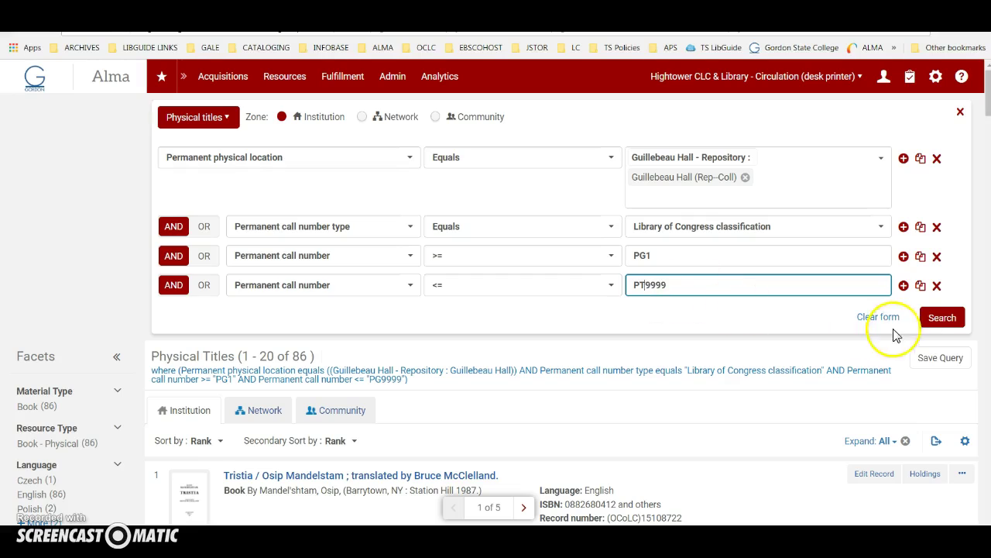
pyautogui.click(942, 318)
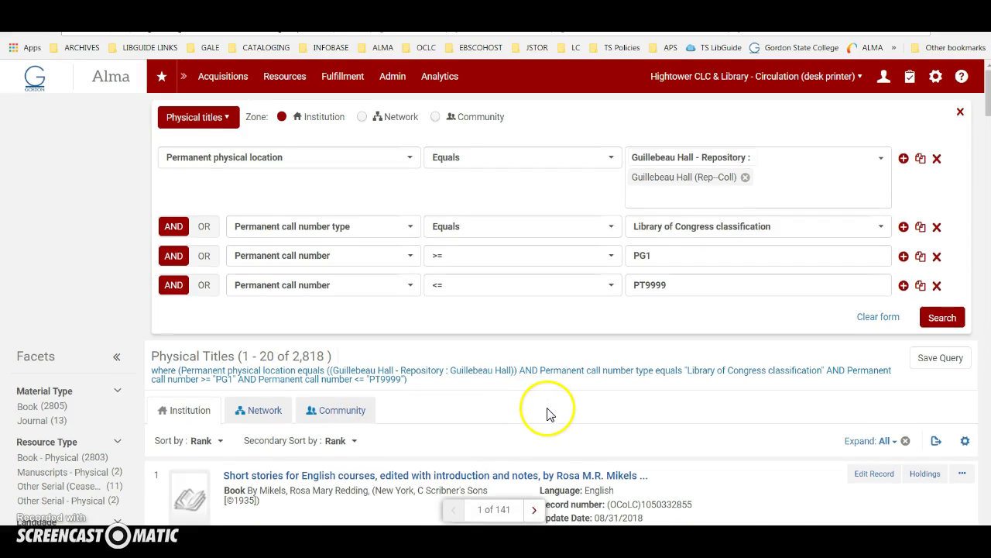
pyautogui.scroll(-1, 547, 411)
pyautogui.scroll(-2, 588, 416)
pyautogui.scroll(-3, 411, 393)
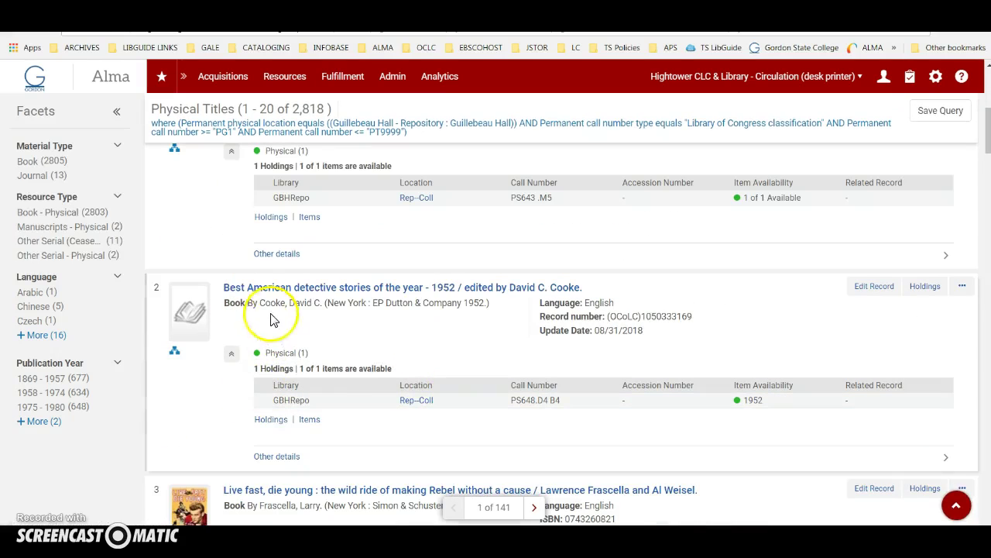
pyautogui.scroll(-3, 516, 424)
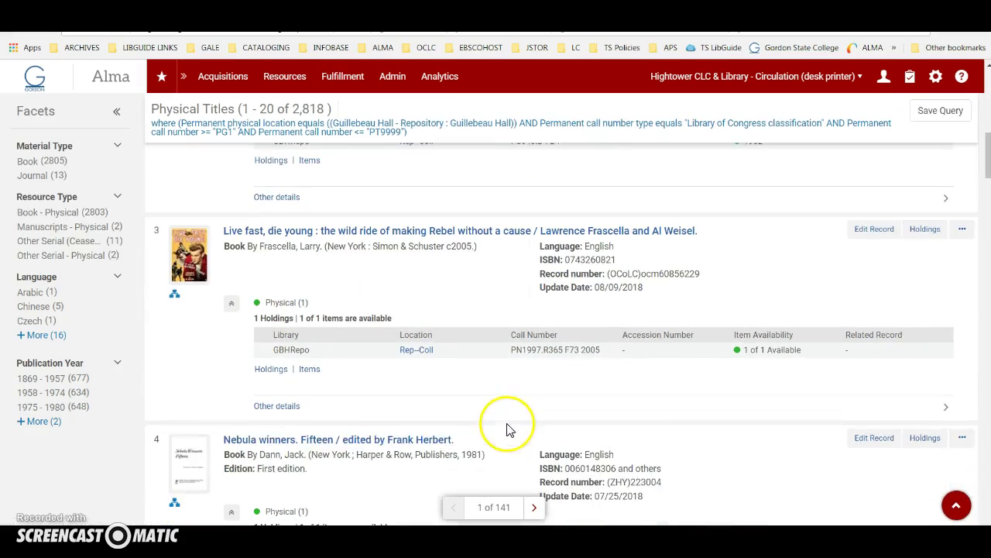
# Step: Save the query as a non-private set named "Guillebeau - missing 505s"
pyautogui.scroll(10, 918, 365)
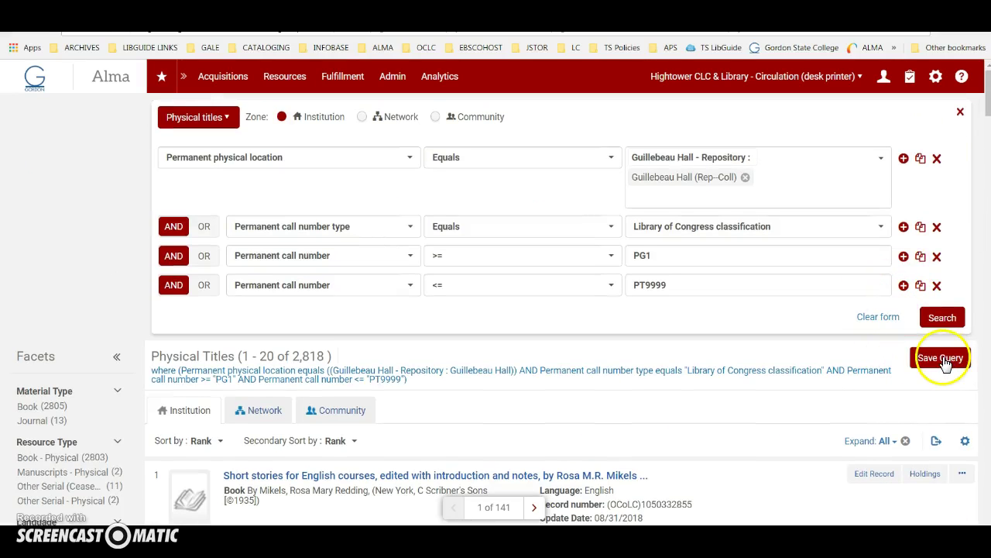
pyautogui.click(942, 358)
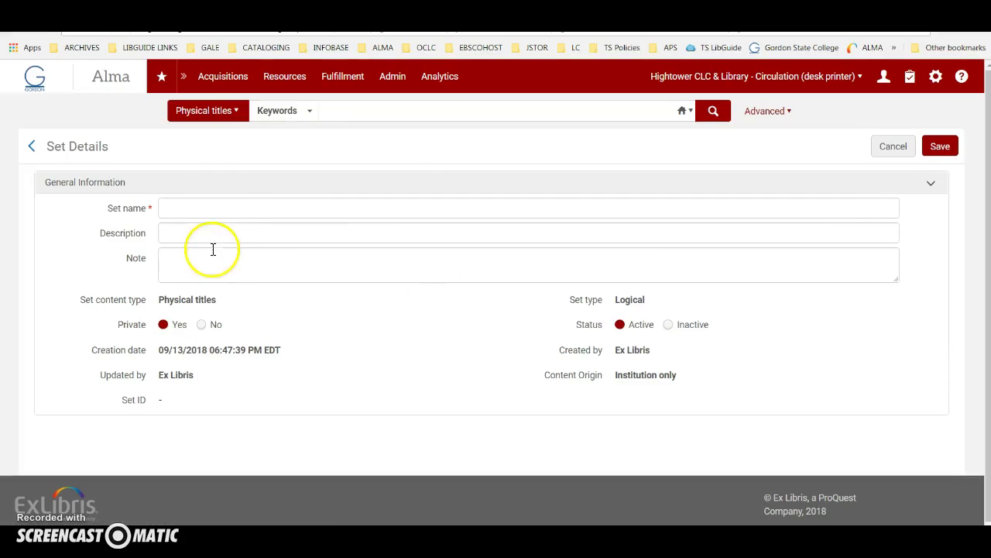
pyautogui.click(219, 204)
pyautogui.write('Guil')
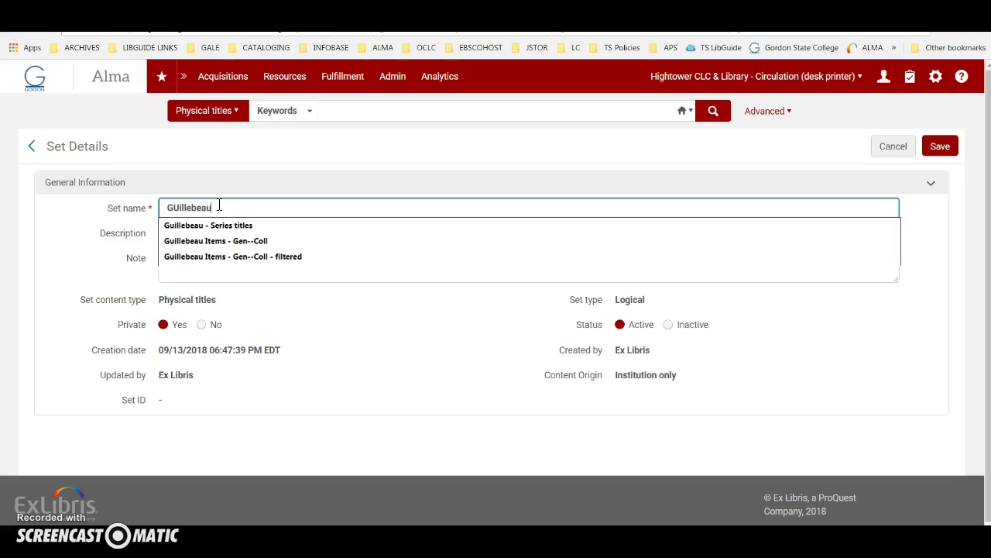
pyautogui.write('lebeau  - missing 505s')
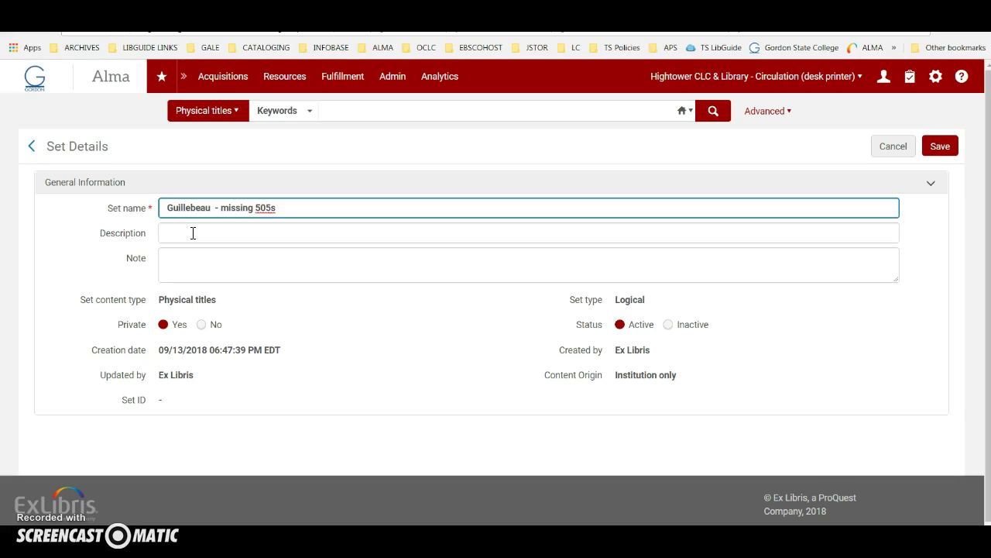
pyautogui.click(201, 325)
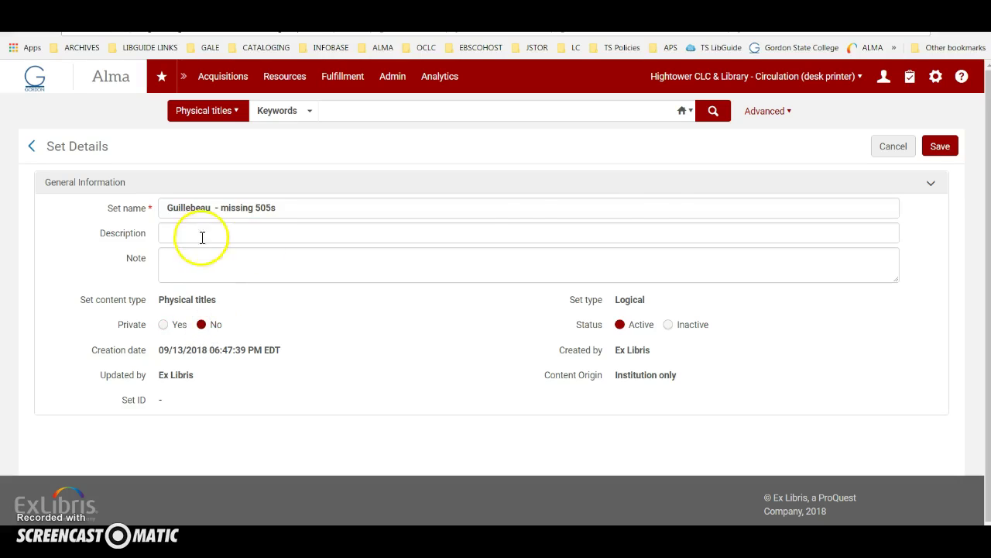
pyautogui.click(941, 146)
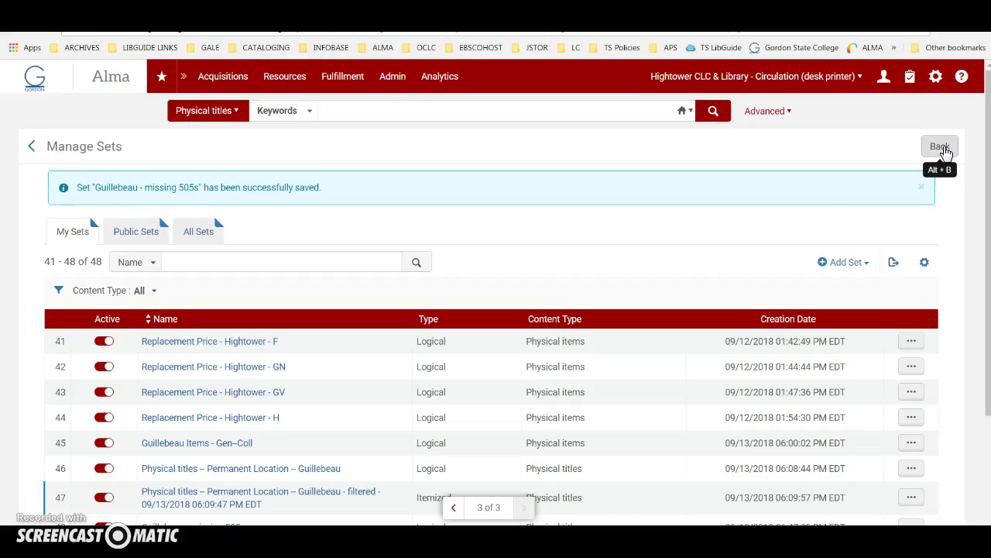
# Step: Open the set management list and locate the "Guillebeau - missing 505s" set among the public sets
pyautogui.click(396, 79)
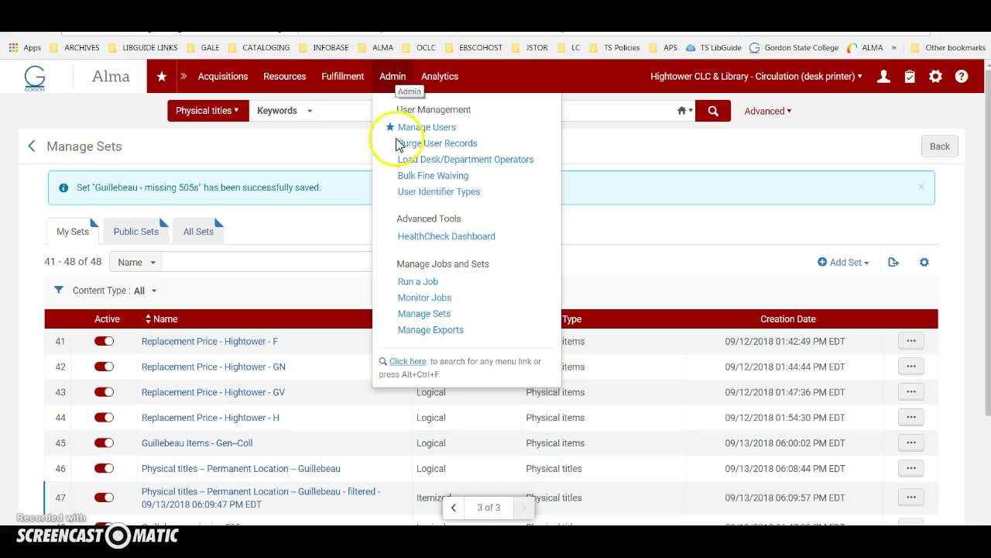
pyautogui.click(443, 313)
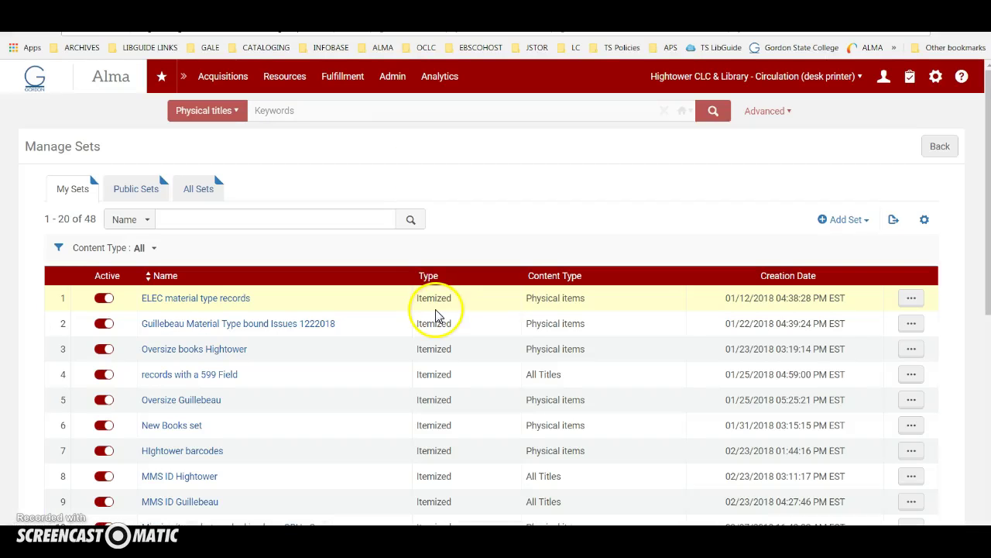
pyautogui.scroll(-3, 371, 379)
pyautogui.scroll(-5, 374, 391)
pyautogui.click(451, 431)
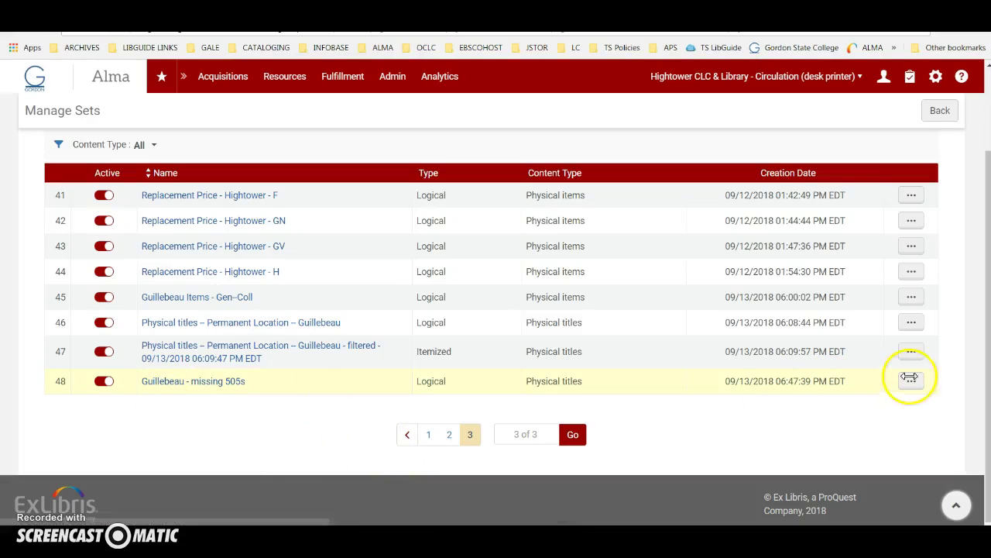
pyautogui.scroll(2, 256, 349)
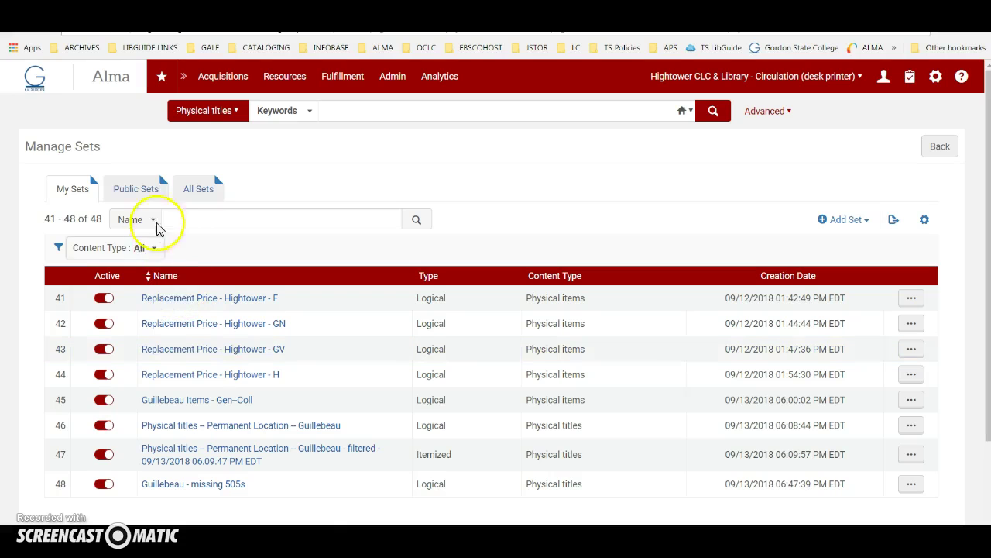
pyautogui.click(146, 191)
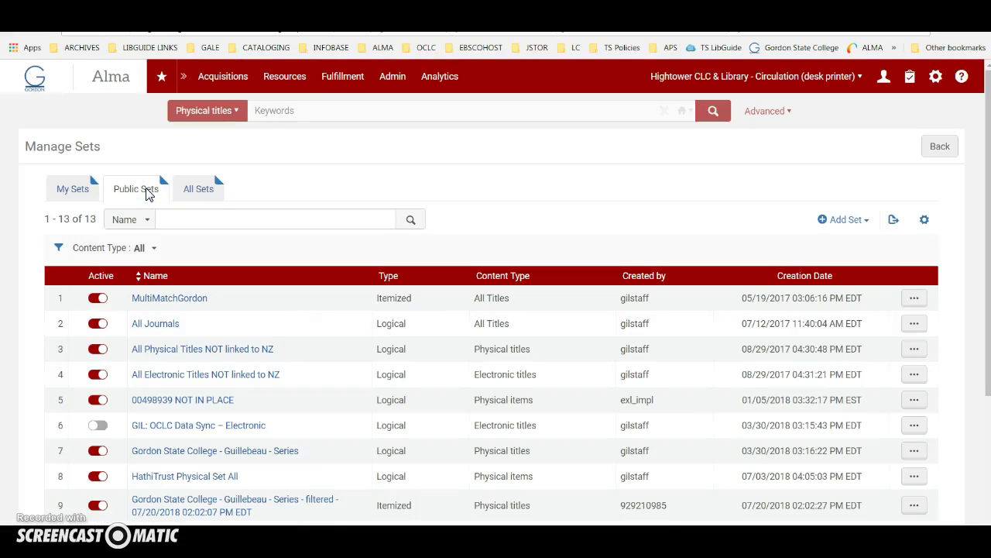
pyautogui.scroll(-4, 421, 376)
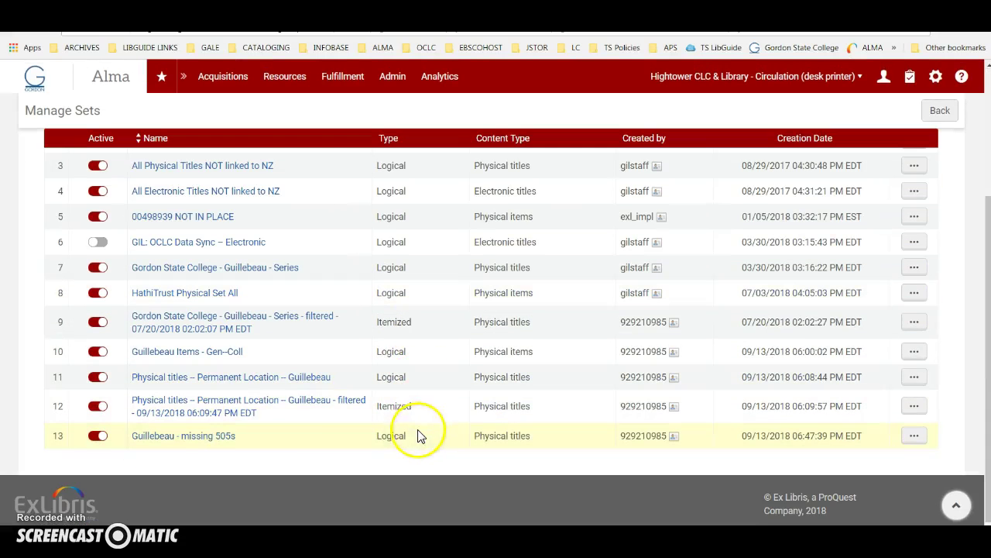
# Step: Filter the "Guillebeau - missing 505s" set with the Gordon_Missing 505 indication rule, submitting and confirming the job
pyautogui.click(913, 435)
pyautogui.click(850, 393)
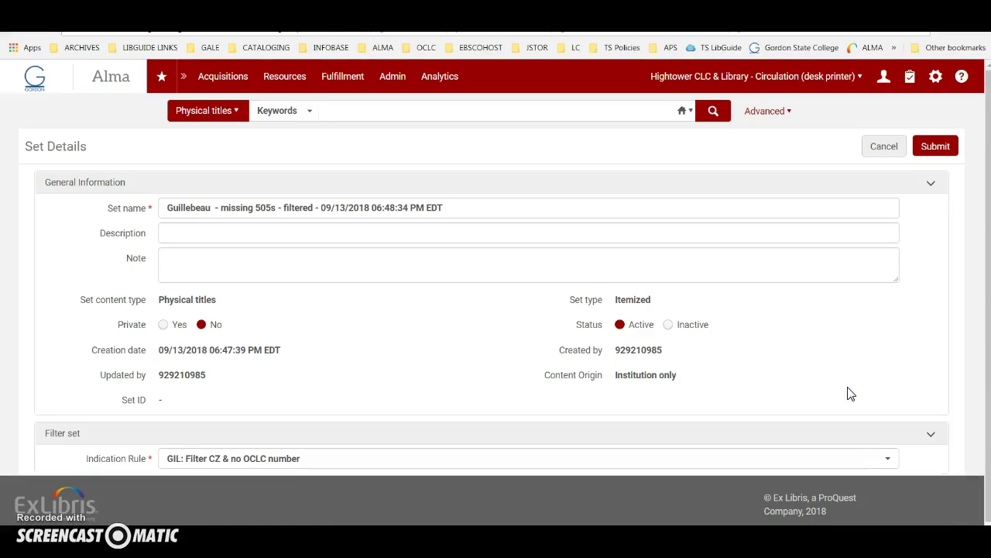
pyautogui.click(277, 457)
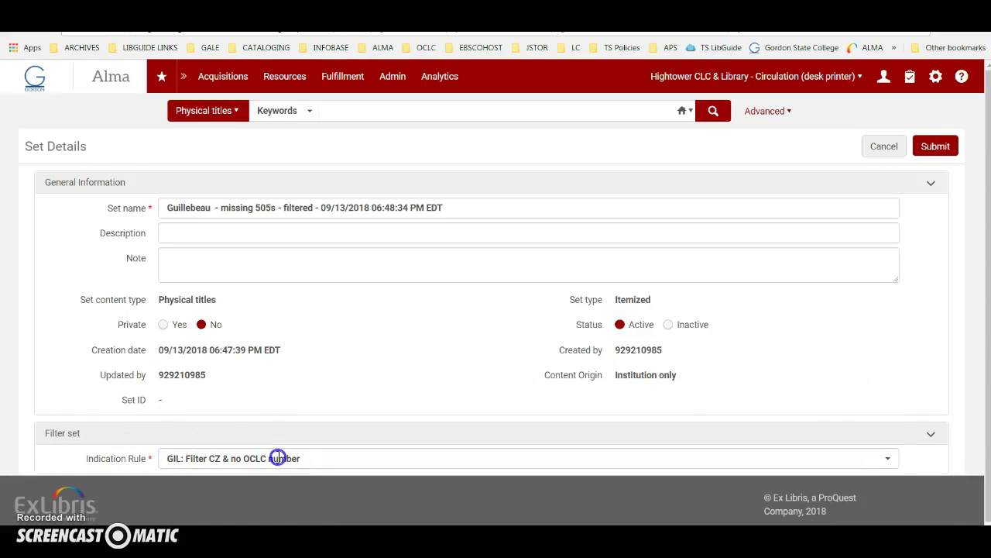
pyautogui.scroll(-1, 260, 410)
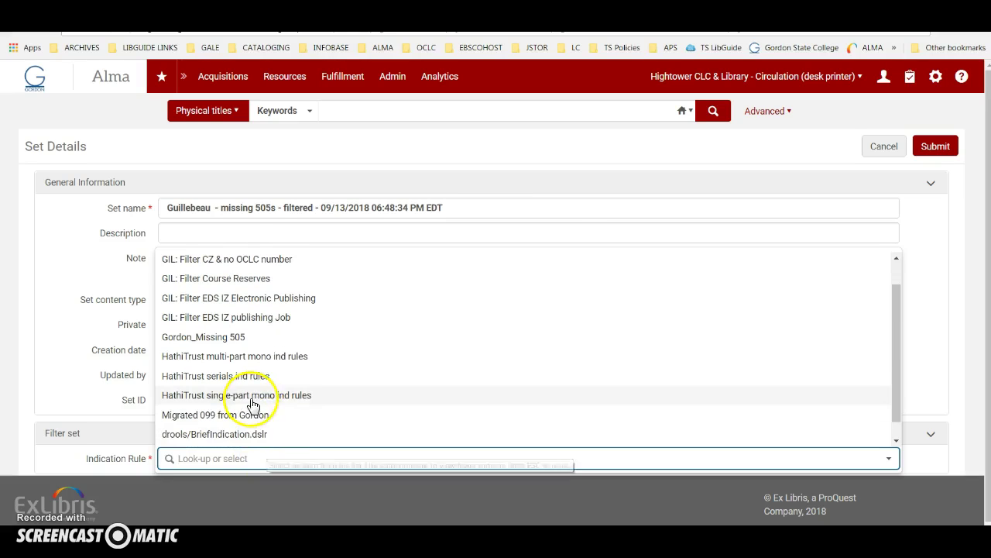
pyautogui.click(221, 340)
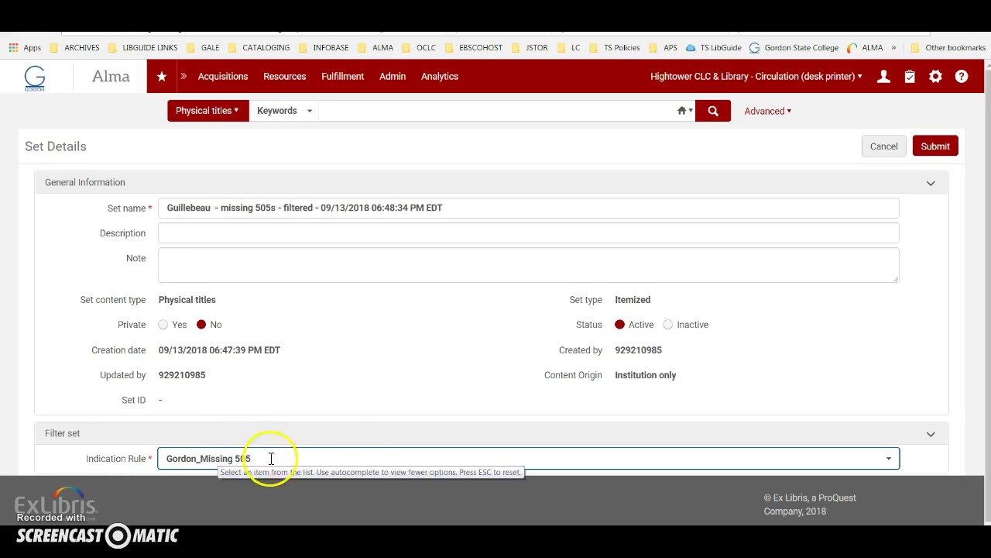
pyautogui.click(939, 147)
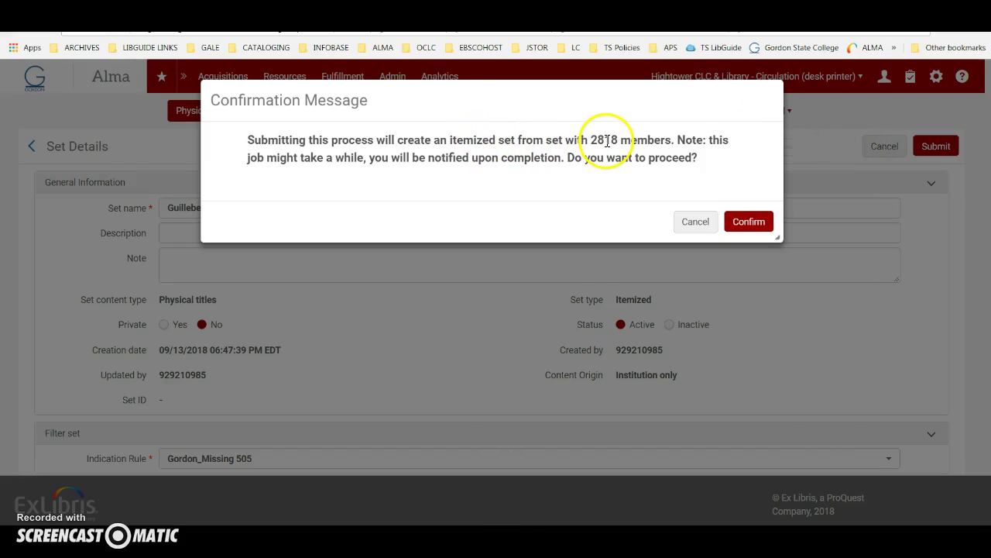
pyautogui.click(761, 222)
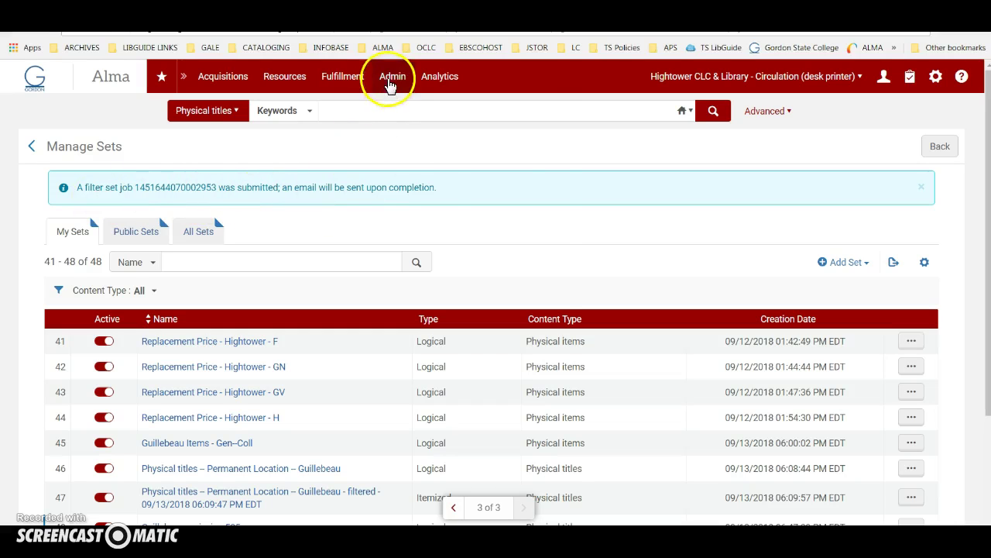
# Step: Open the history of monitored jobs to check the submitted filter set job
pyautogui.click(392, 76)
pyautogui.click(410, 299)
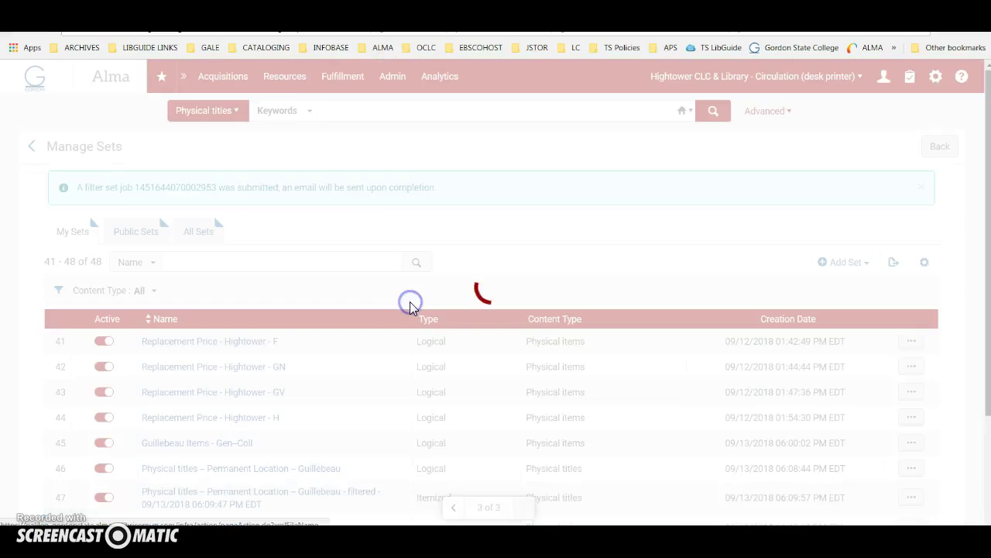
pyautogui.click(192, 188)
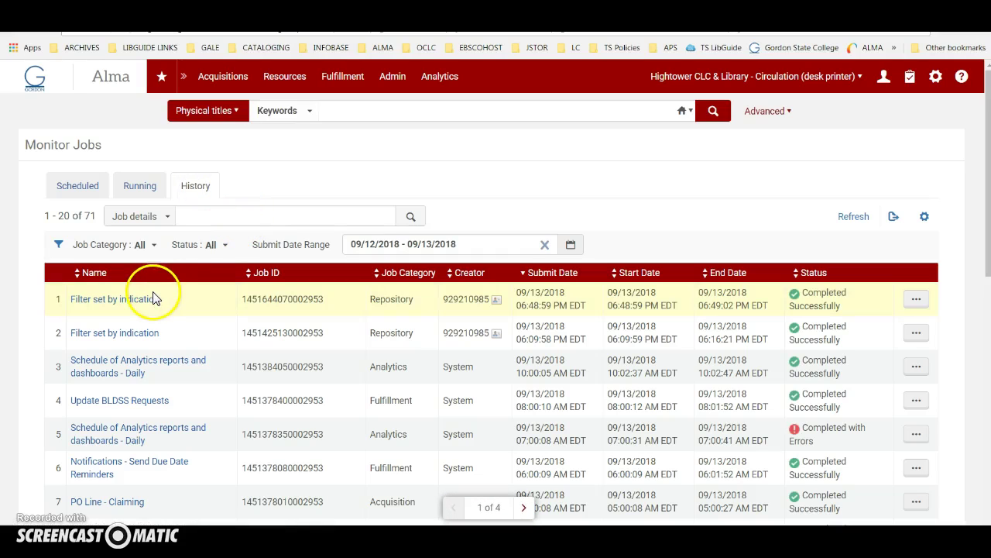
# Step: Open the report of the most recent "Filter set by indication" job to review the filtered set's details
pyautogui.click(914, 300)
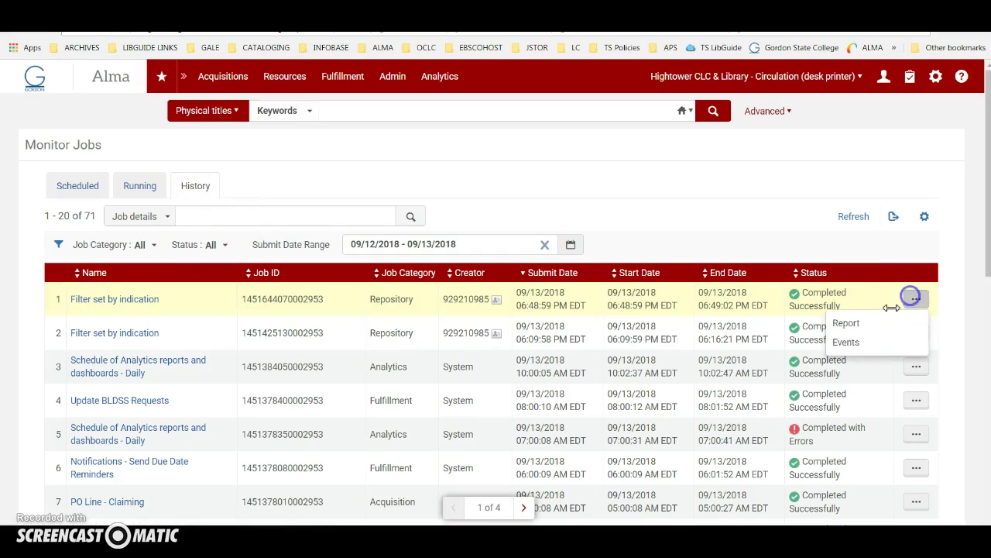
pyautogui.click(846, 323)
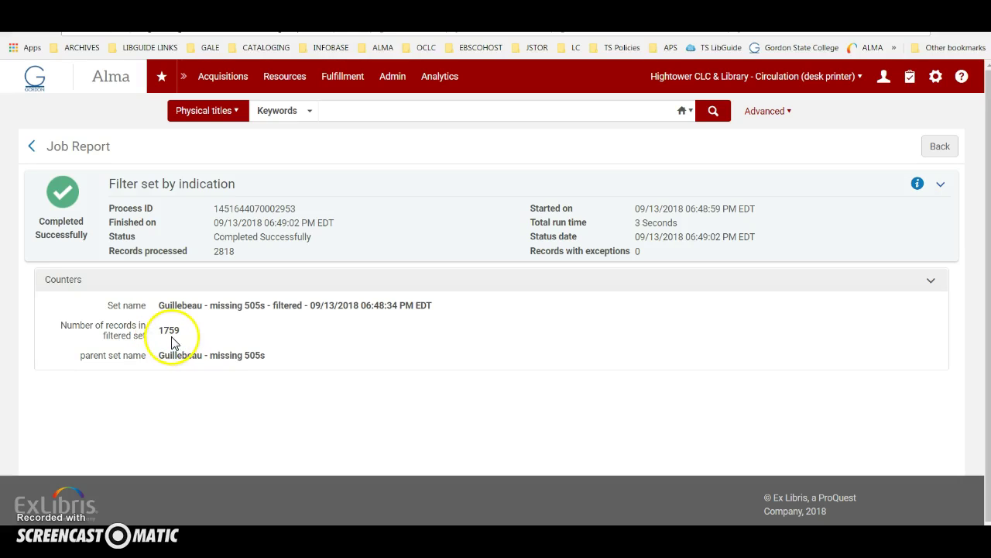
# Step: Open the members of the filtered "Guillebeau - missing 505s" set at the end of the managed sets list
pyautogui.click(400, 83)
pyautogui.click(442, 314)
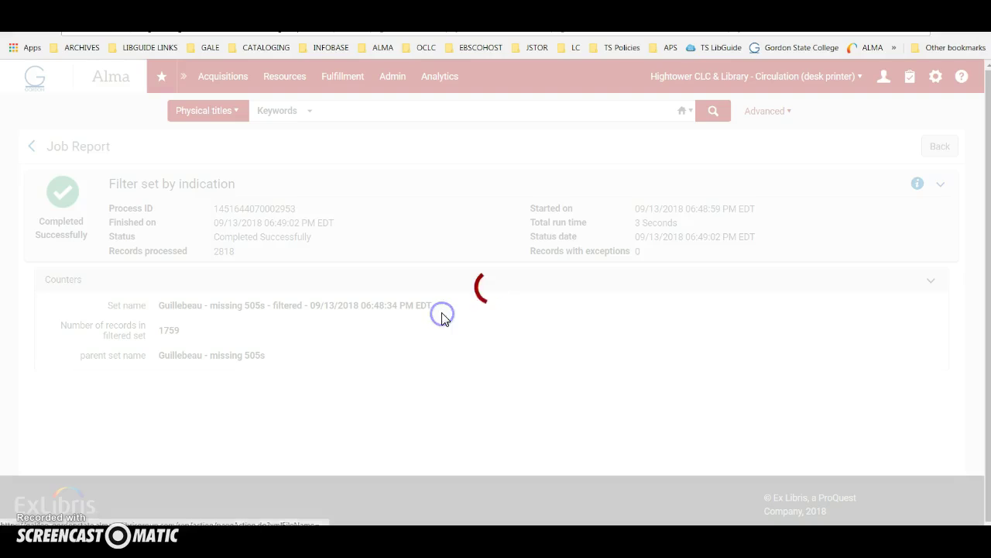
pyautogui.scroll(-5, 441, 333)
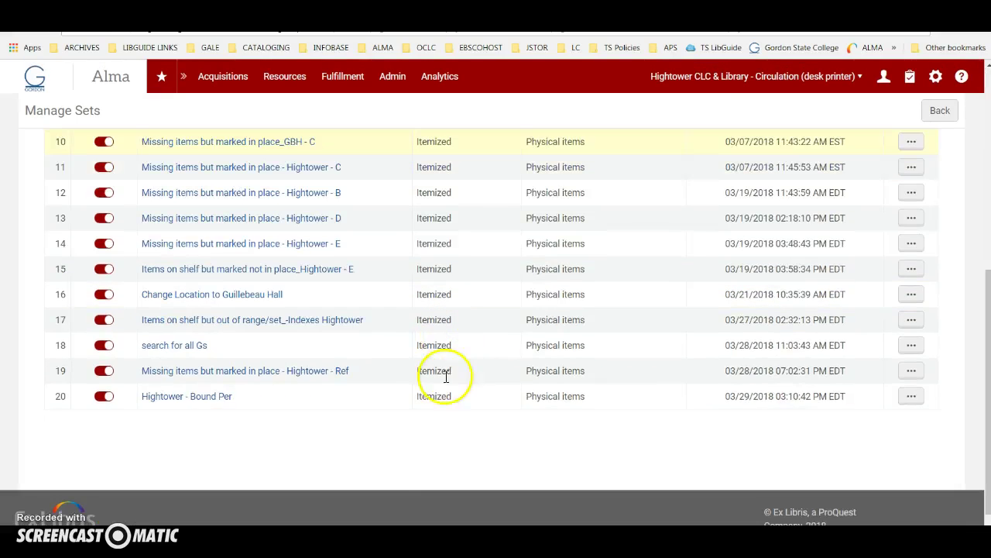
pyautogui.click(446, 436)
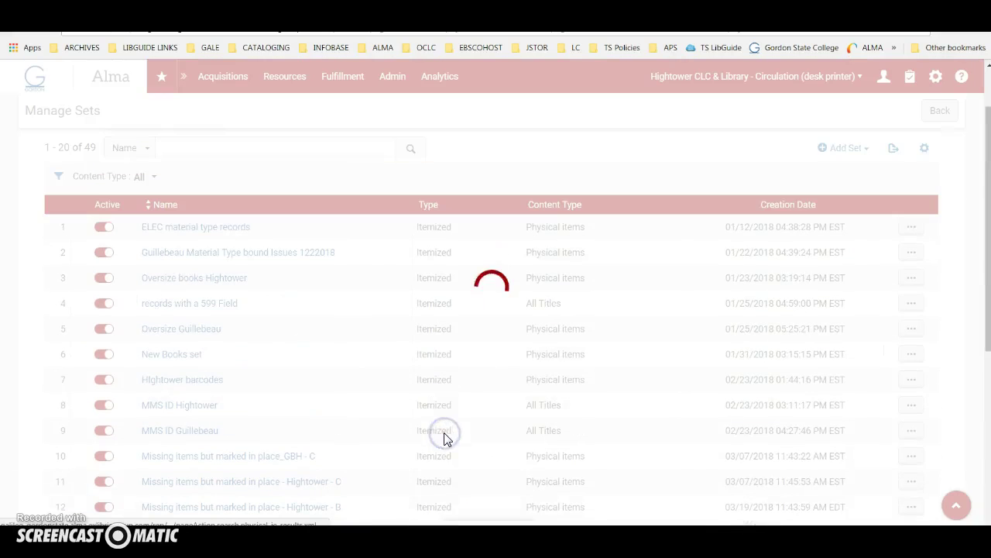
pyautogui.scroll(-1, 446, 432)
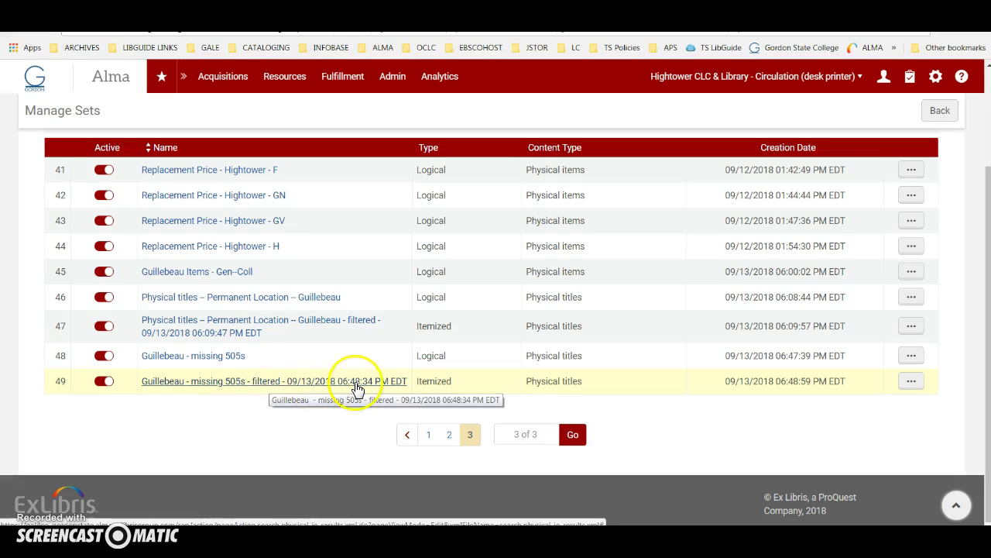
pyautogui.click(914, 380)
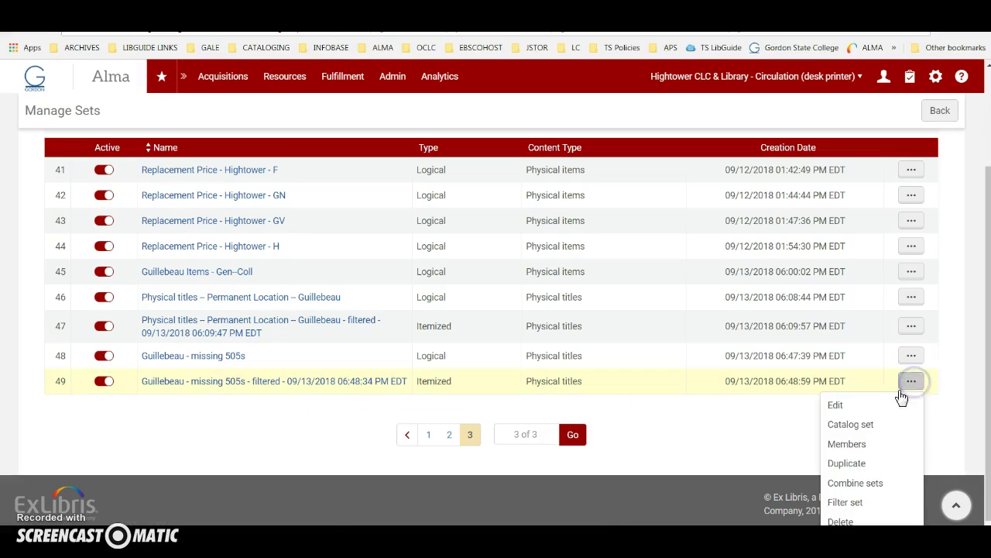
pyautogui.click(852, 444)
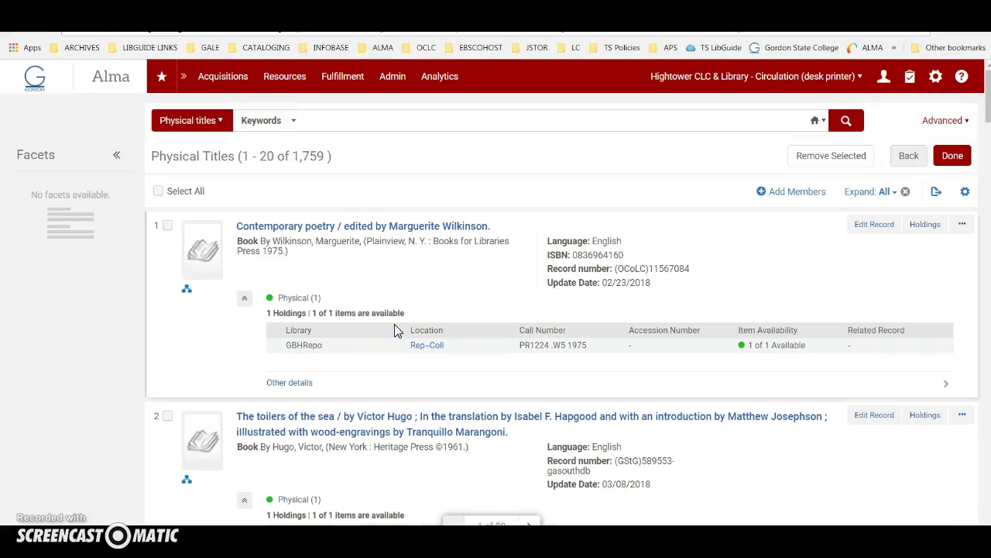
# Step: Inspect the MARC record of "The meditative poem, an anthology of seventeenth-century verse" for a 505 field and return to the title list
pyautogui.scroll(-3, 400, 350)
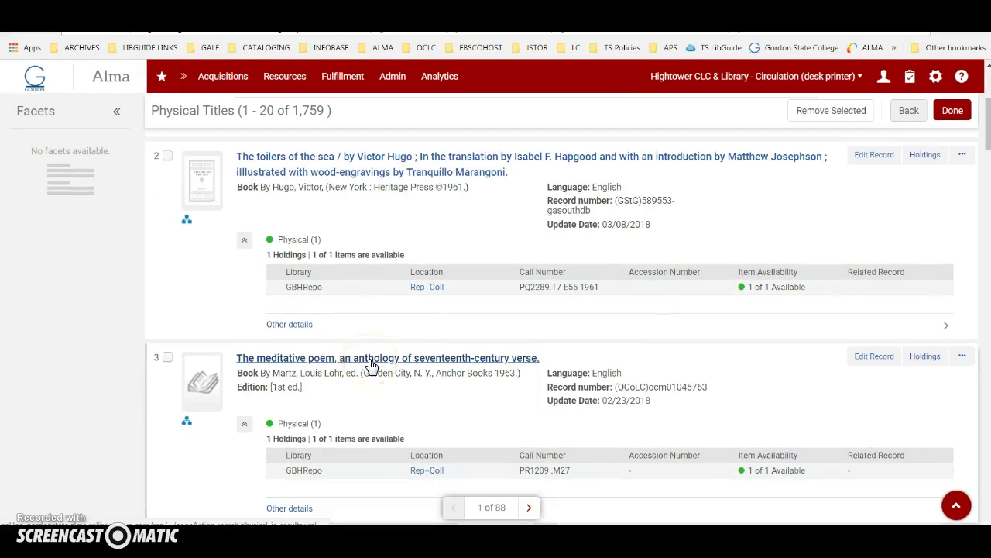
pyautogui.scroll(-1, 338, 370)
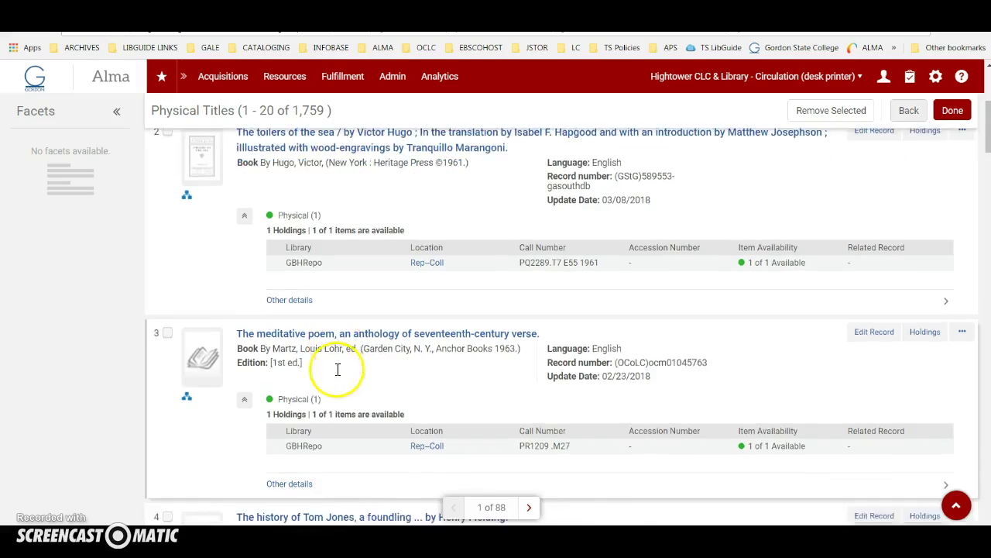
pyautogui.scroll(-1, 337, 369)
pyautogui.click(874, 292)
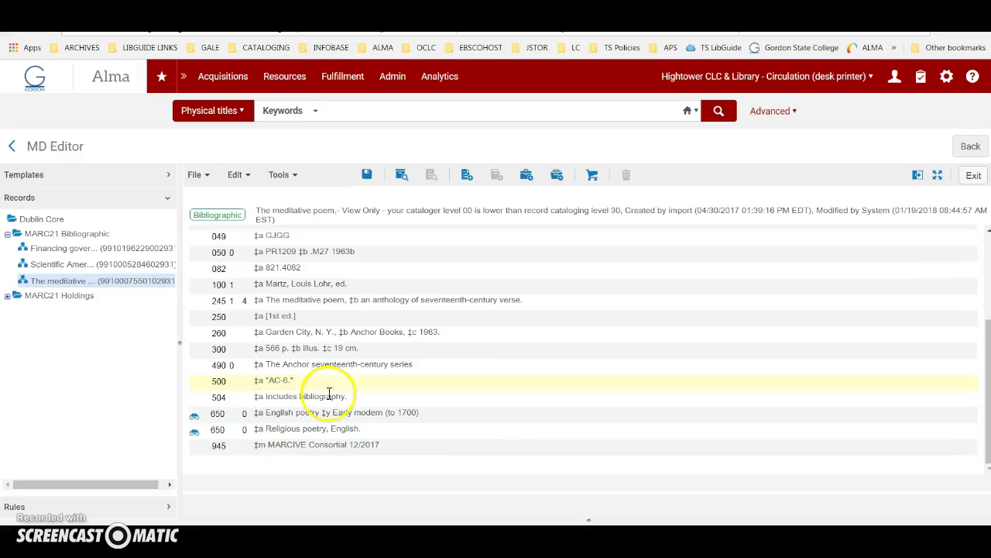
pyautogui.click(971, 146)
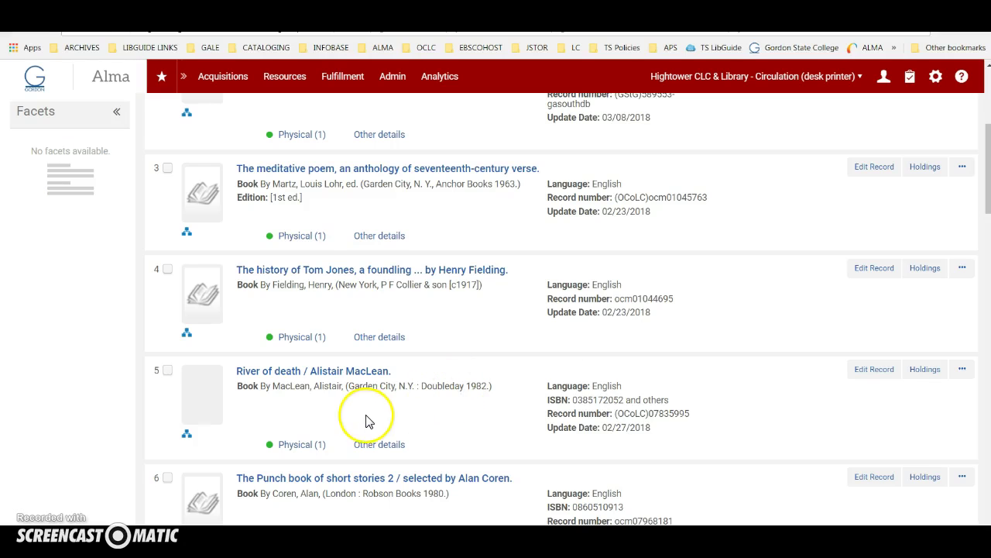
# Step: Inspect the MARC record of "The Oxford book of light verse" for a 505 field and return to the title list
pyautogui.scroll(-10, 379, 419)
pyautogui.scroll(-3, 462, 418)
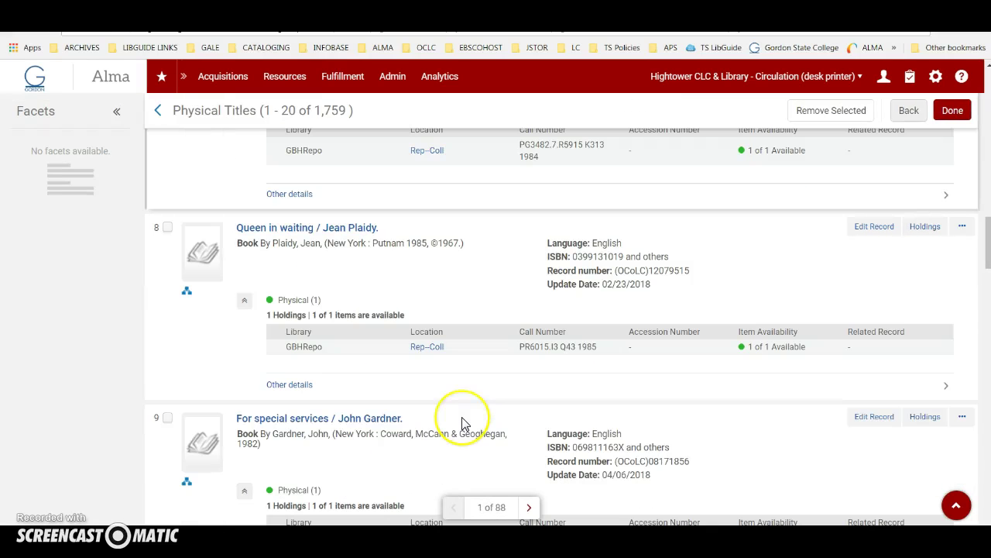
pyautogui.scroll(-4, 462, 424)
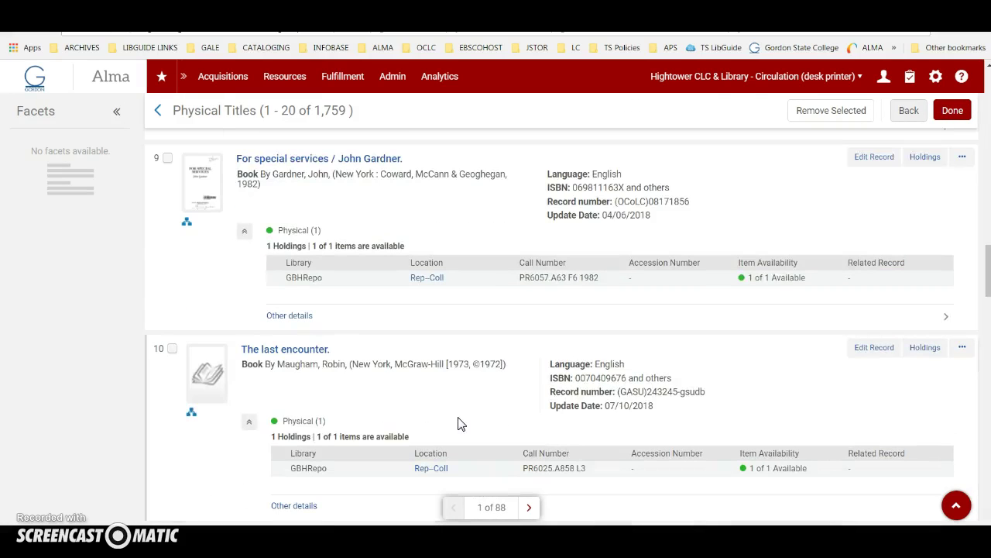
pyautogui.scroll(-4, 457, 424)
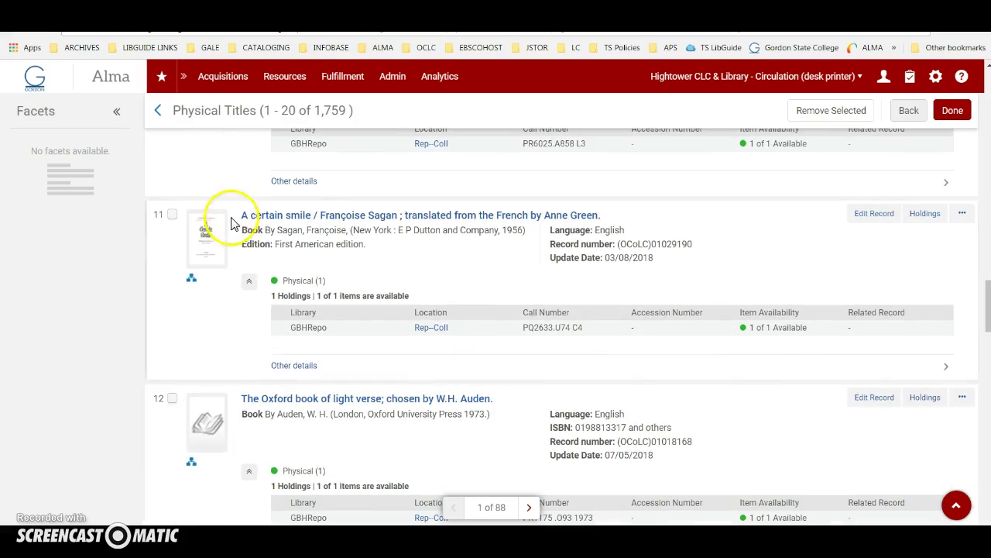
pyautogui.scroll(-3, 325, 384)
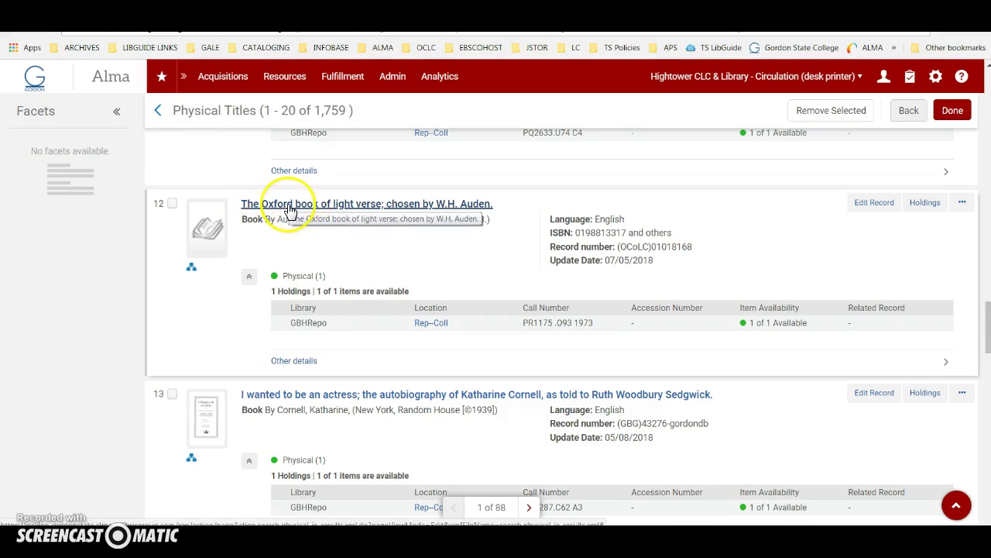
pyautogui.click(876, 205)
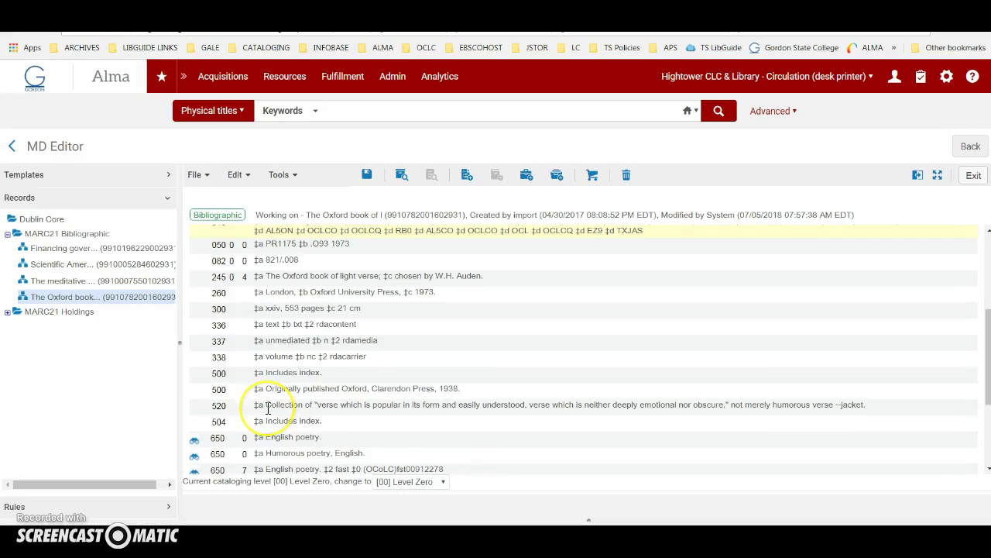
pyautogui.click(268, 408)
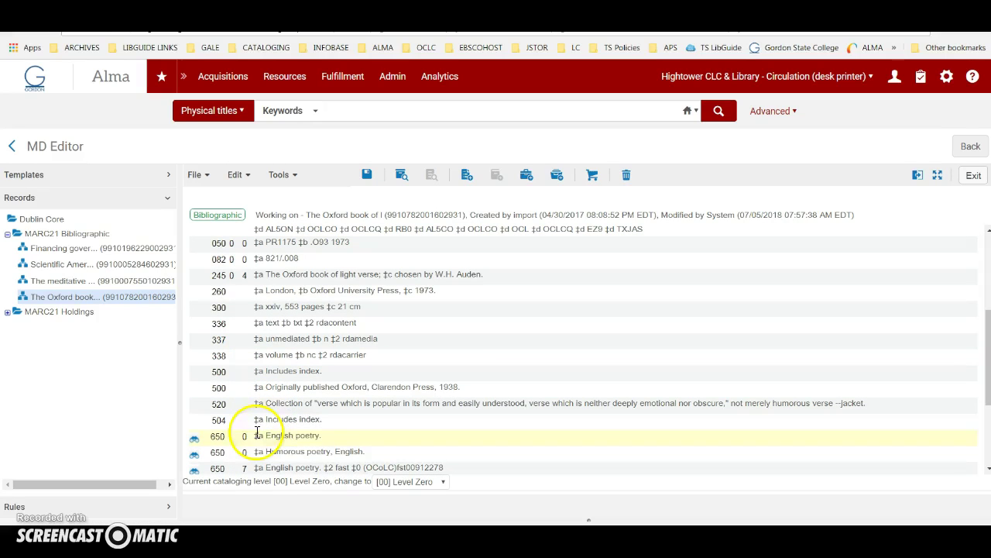
pyautogui.click(968, 146)
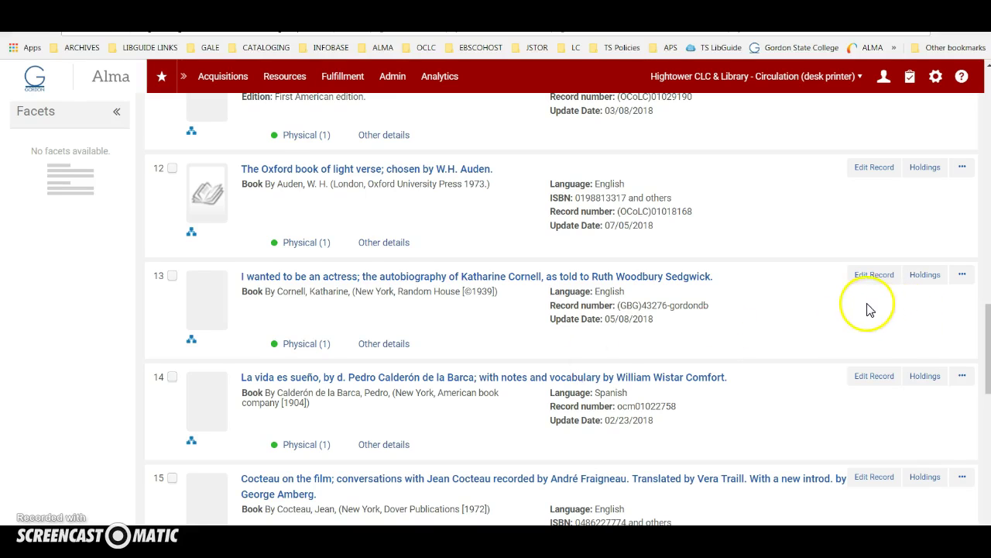
# Step: Export the filtered set's title list as an Excel worksheet with the file name "results no 505s"
pyautogui.scroll(5, 935, 219)
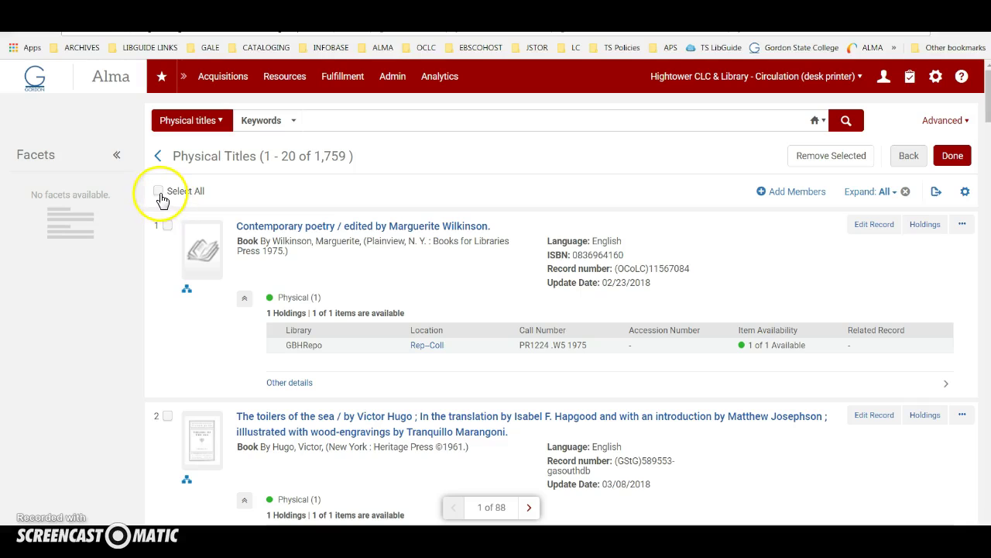
pyautogui.click(936, 192)
pyautogui.click(959, 218)
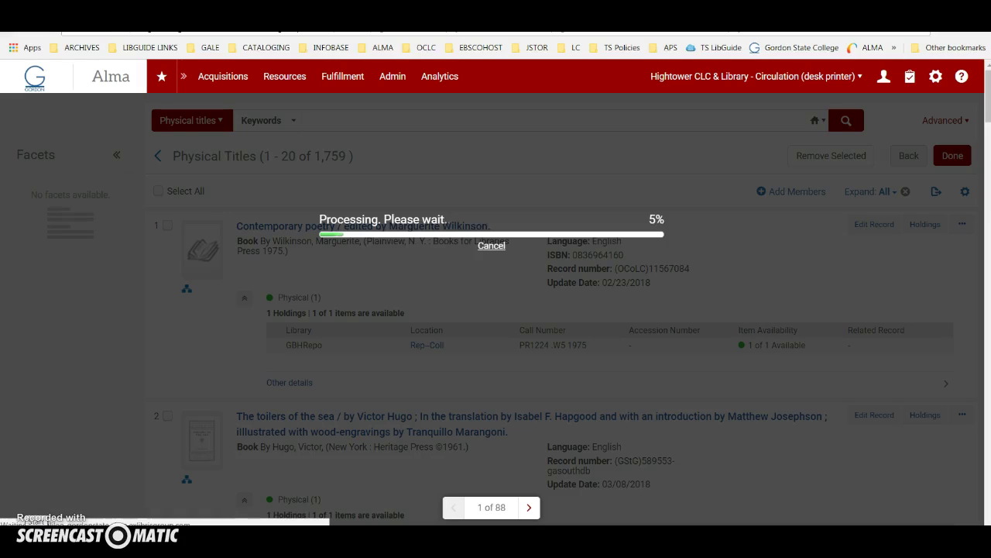
pyautogui.press('super')
pyautogui.click(314, 459)
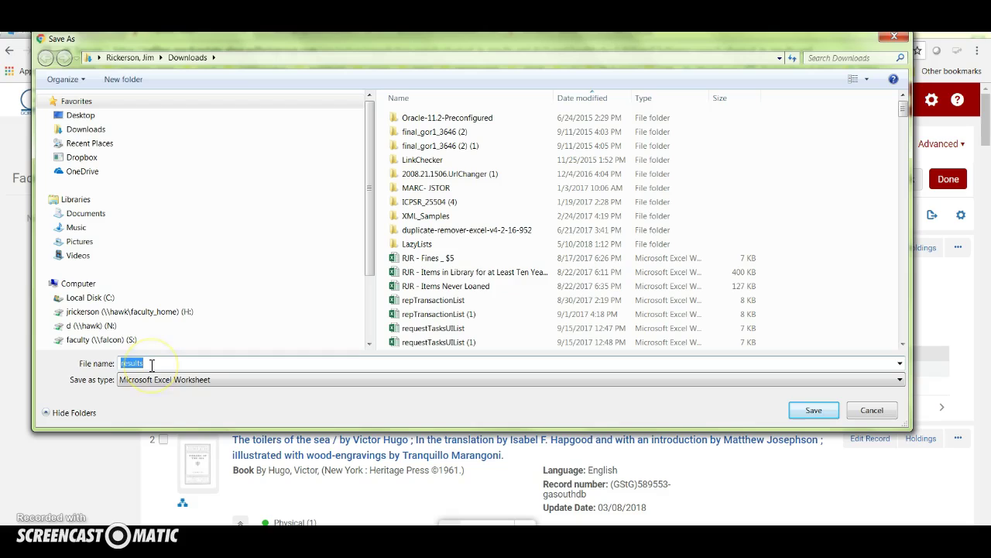
pyautogui.write('no 505s')
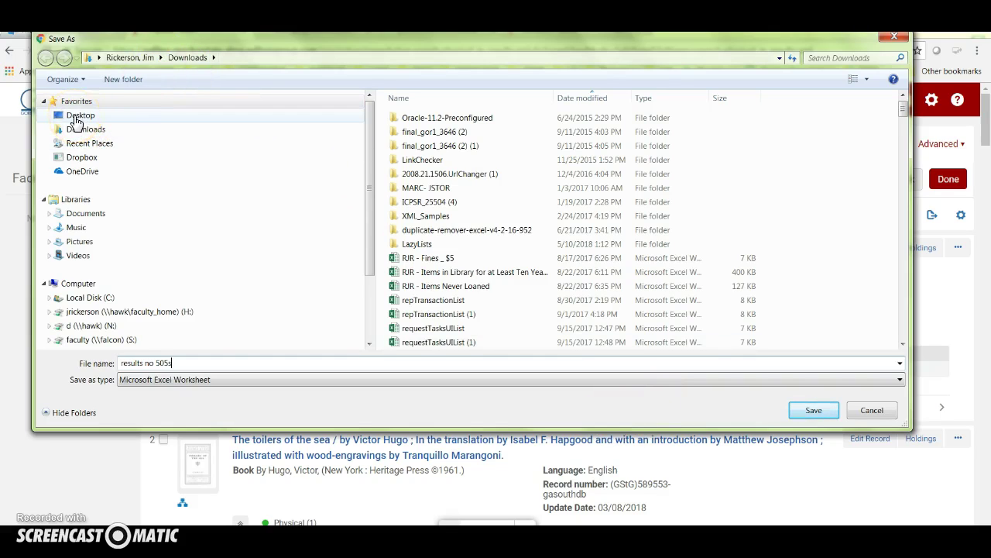
pyautogui.click(49, 326)
pyautogui.scroll(-3, 128, 321)
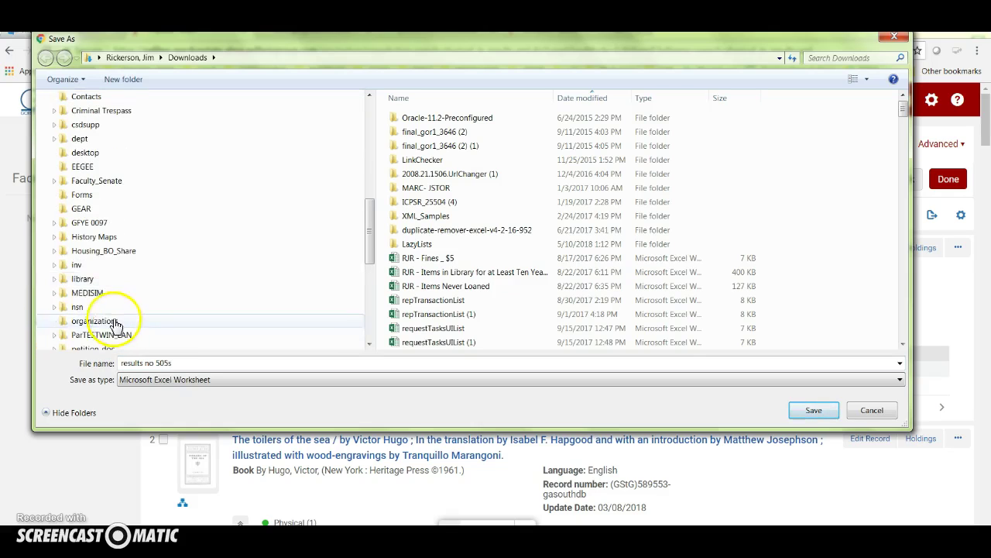
pyautogui.click(55, 279)
pyautogui.scroll(-4, 55, 310)
pyautogui.click(59, 293)
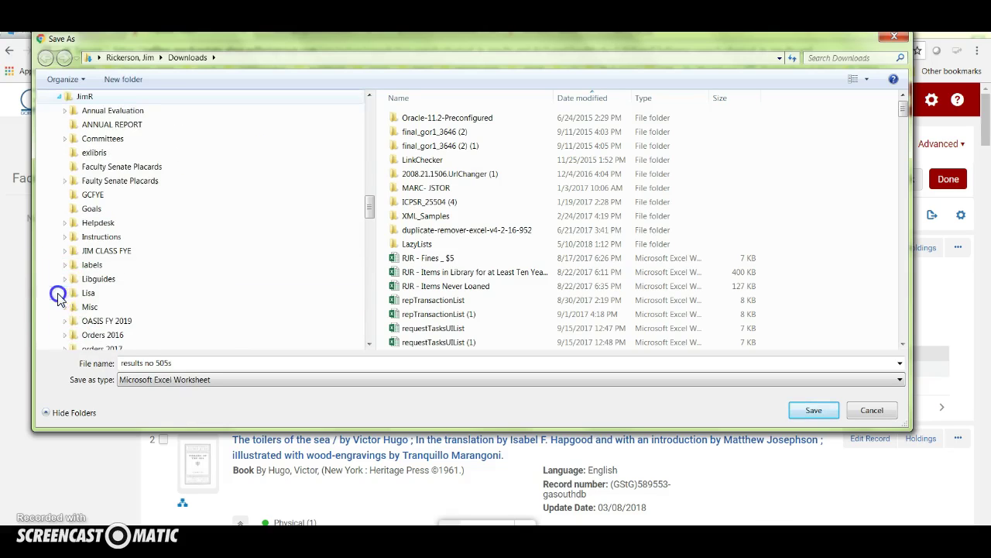
pyautogui.scroll(10, 165, 239)
pyautogui.scroll(4, 220, 221)
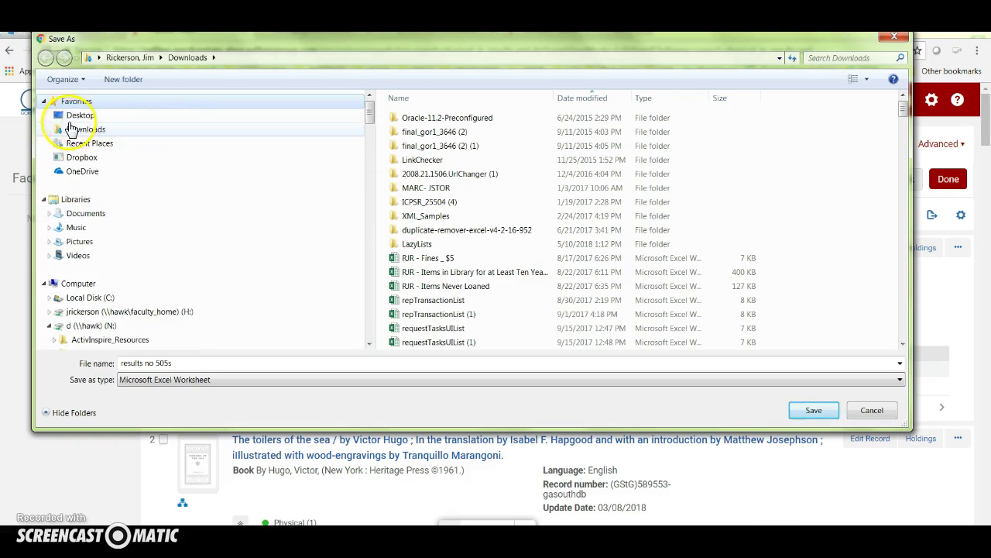
# Step: Choose the Desktop folder inside the user's profile folder as the destination and save the exported worksheet there
pyautogui.click(80, 117)
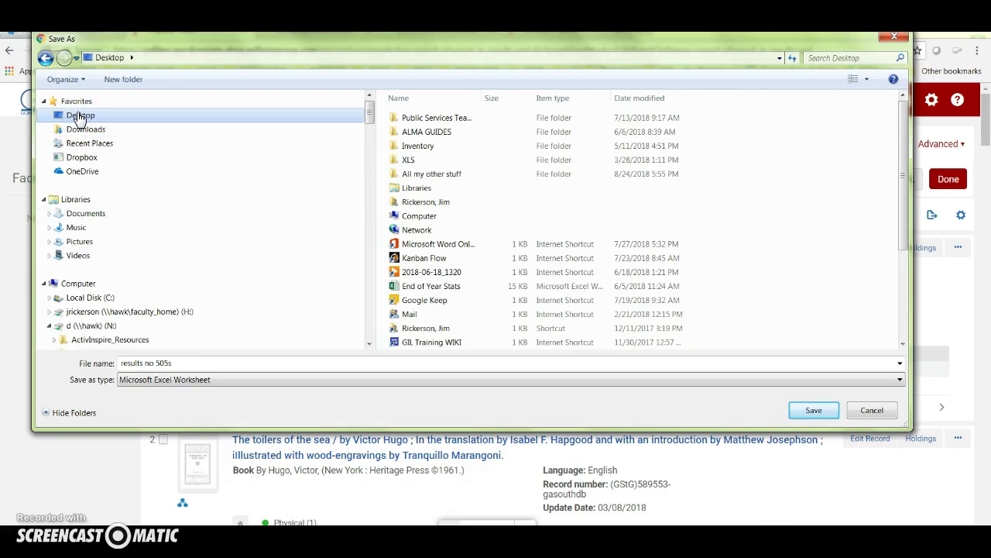
pyautogui.click(412, 203)
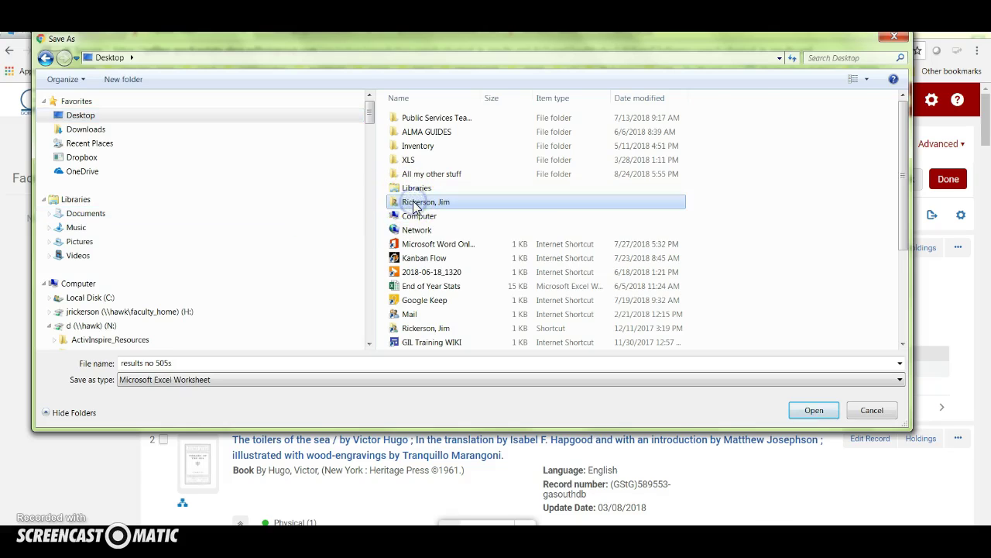
pyautogui.doubleClick(412, 203)
pyautogui.doubleClick(461, 112)
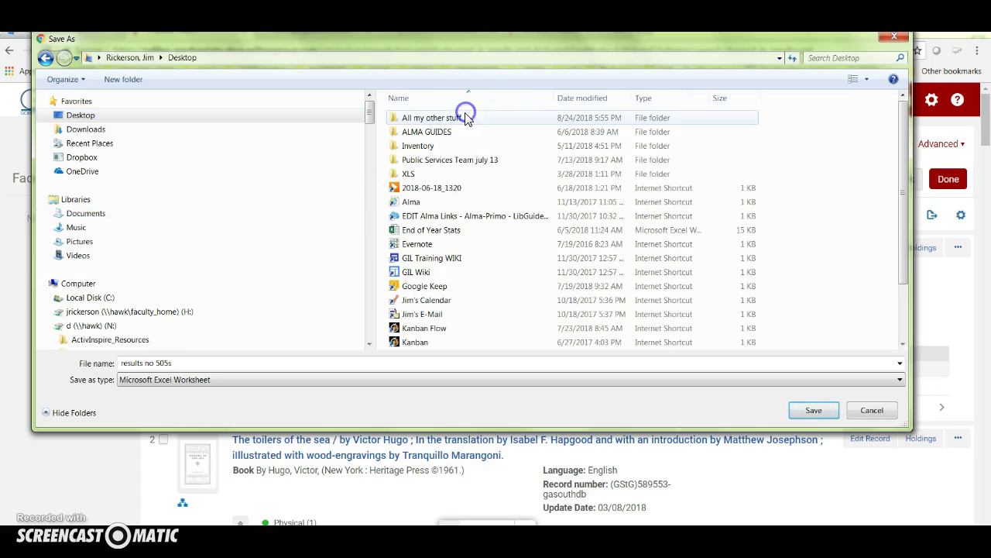
pyautogui.click(128, 366)
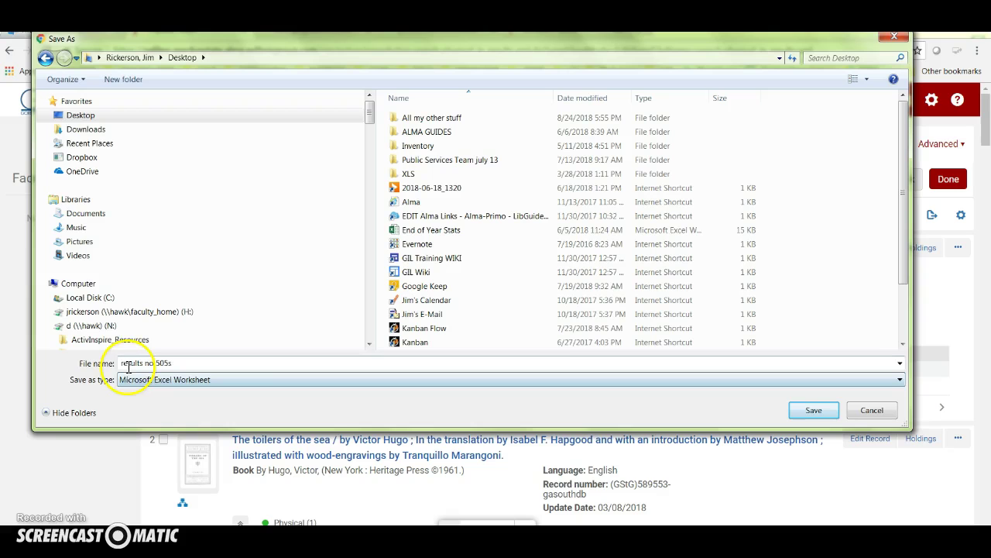
pyautogui.click(809, 410)
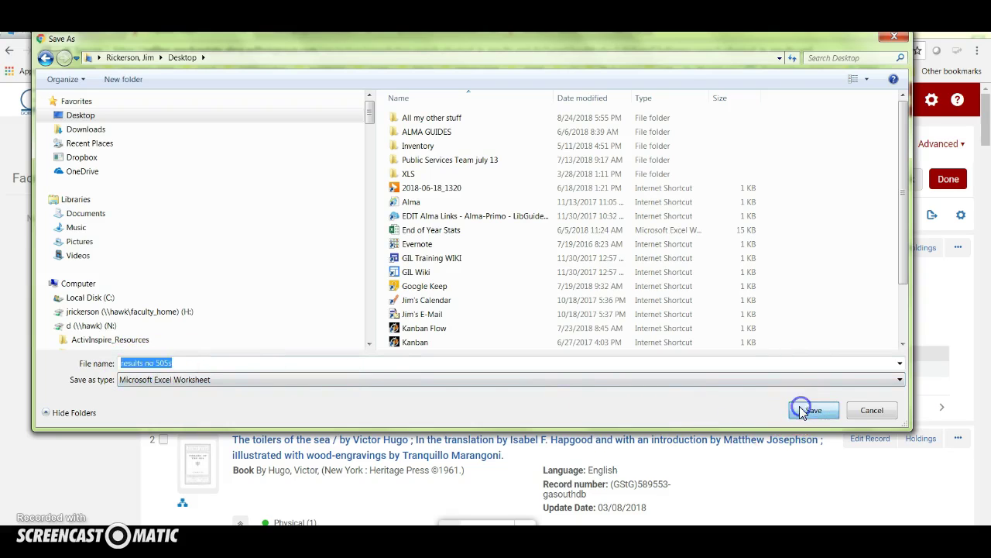
# Step: Minimize the browser, Word and Snipping Tool windows to get to the desktop
pyautogui.click(938, 55)
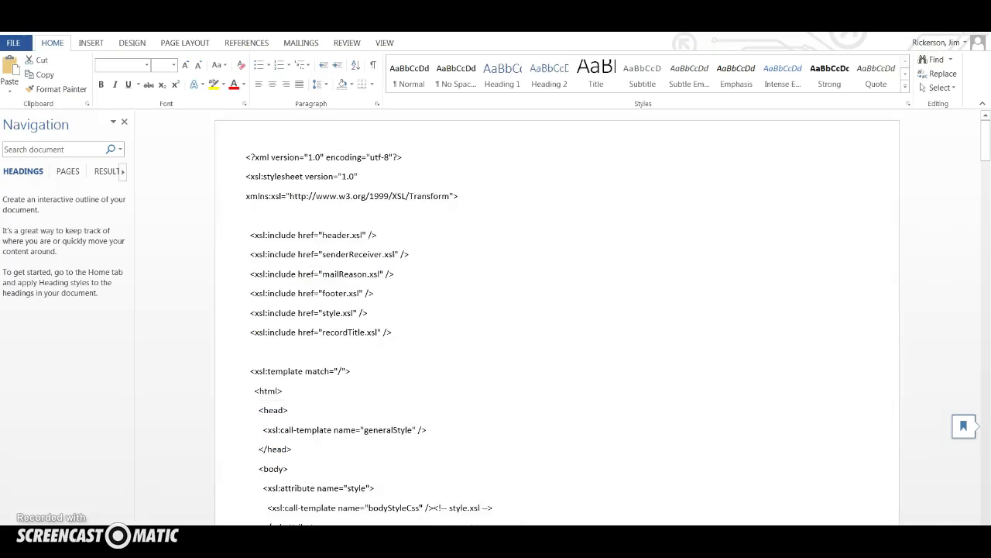
pyautogui.hotkey('ctrl', 'a')
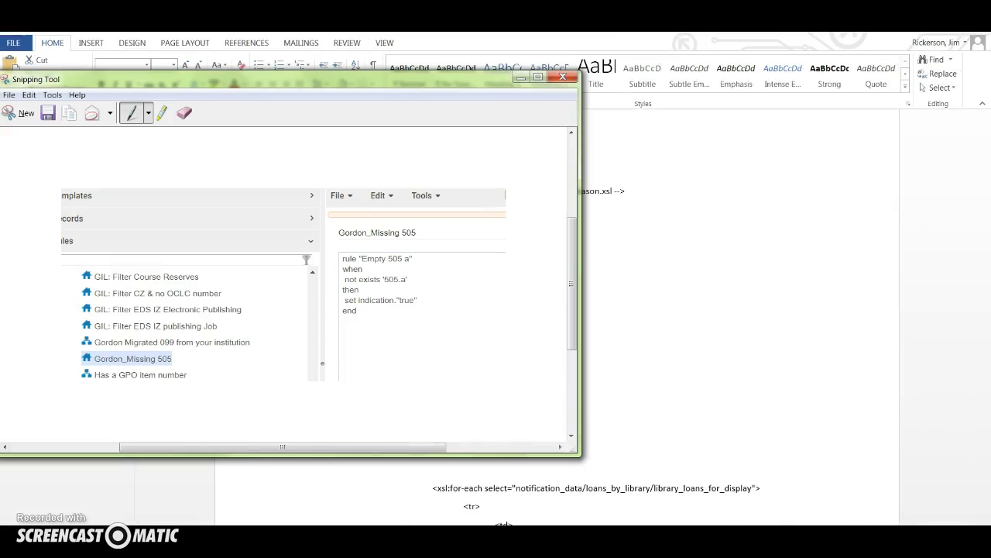
pyautogui.click(520, 77)
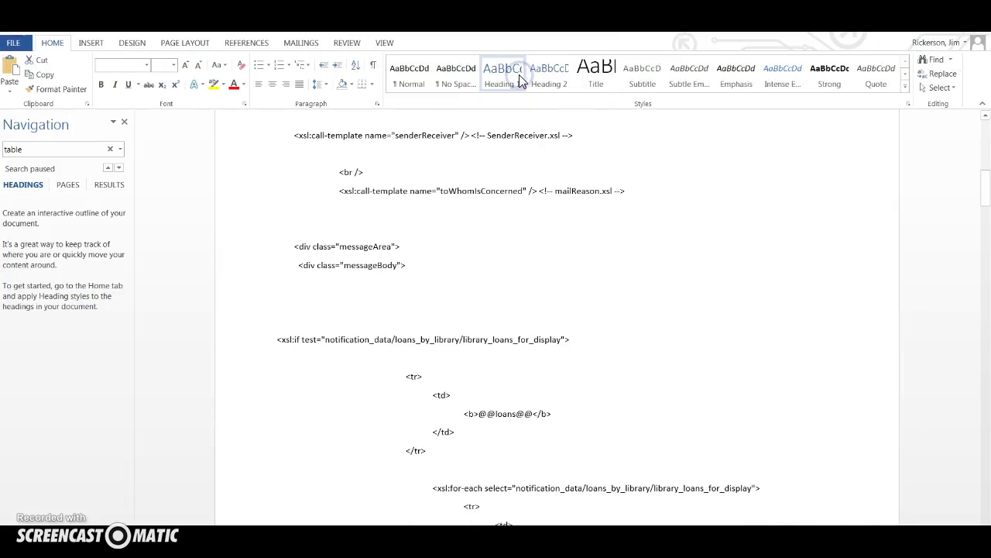
pyautogui.hotkey('ctrl', 'a')
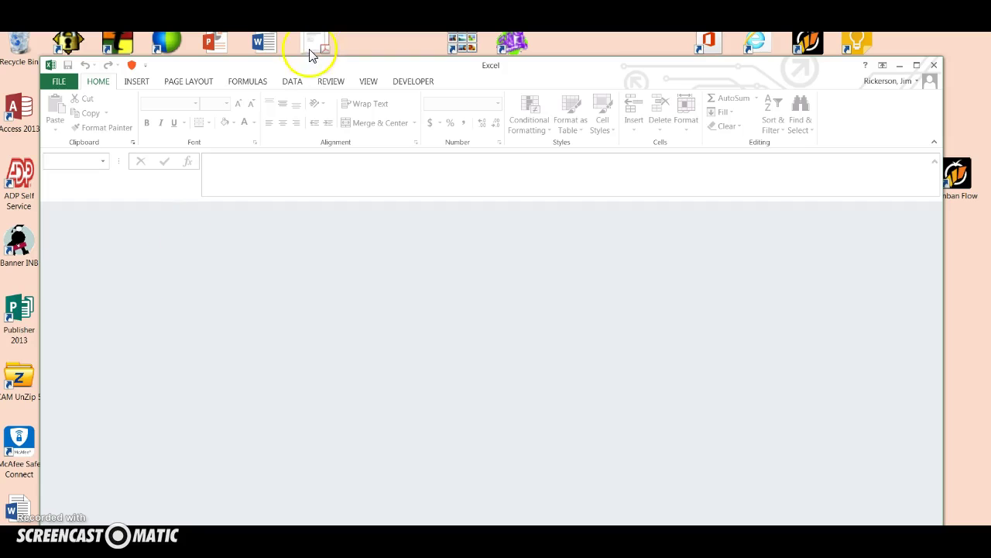
# Step: Open the "results no 505s" workbook from the desktop and turn on filters for the whole sheet
pyautogui.moveTo(321, 68); pyautogui.dragTo(348, 234)
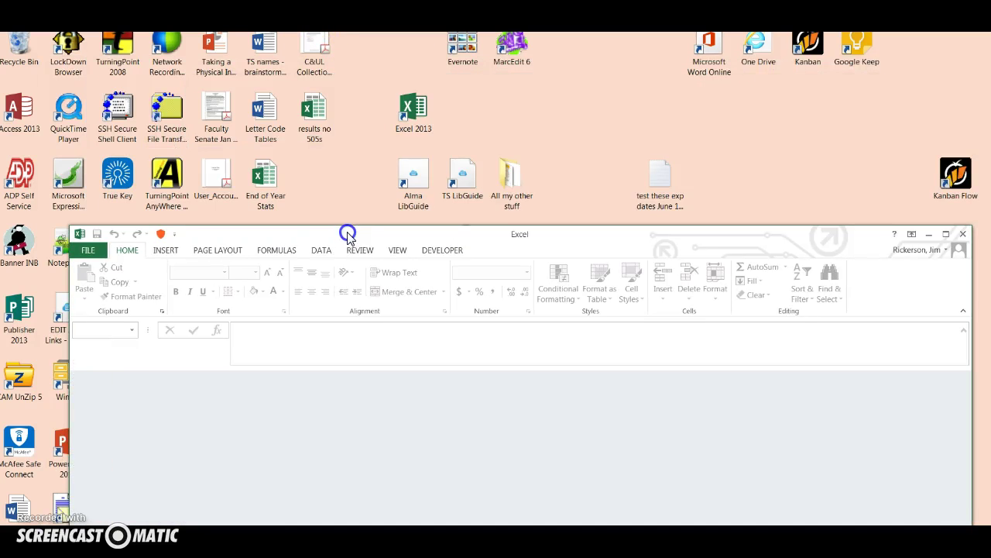
pyautogui.doubleClick(327, 120)
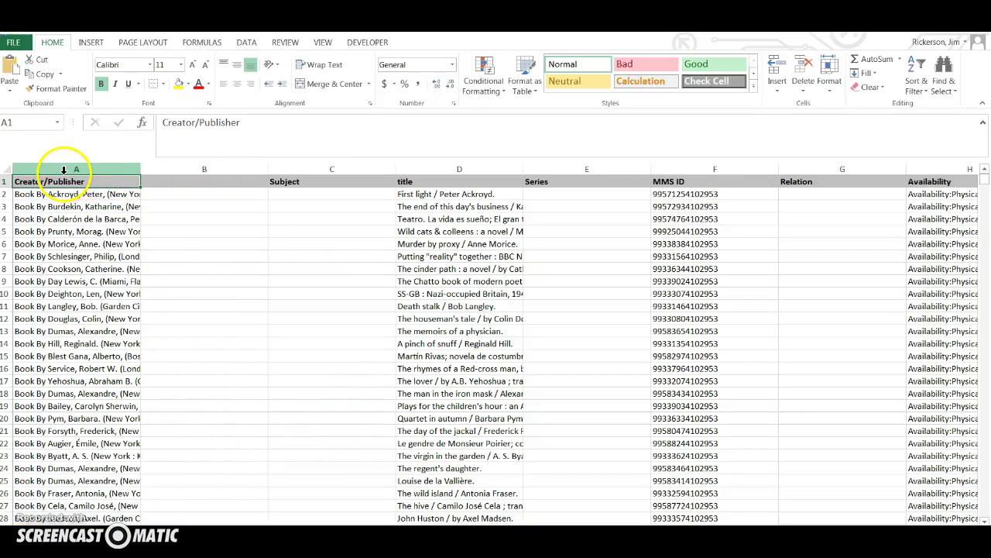
pyautogui.click(163, 169)
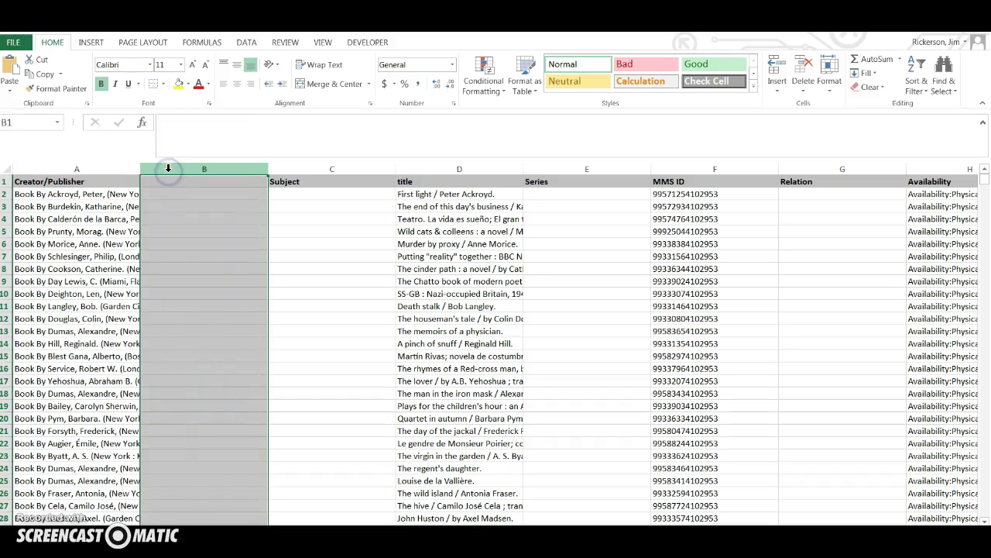
pyautogui.click(8, 167)
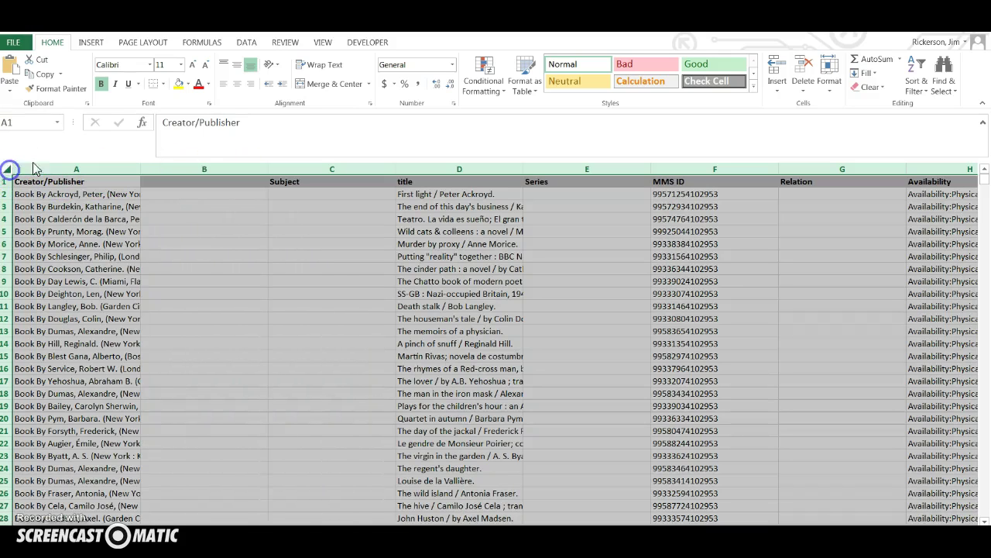
pyautogui.click(247, 43)
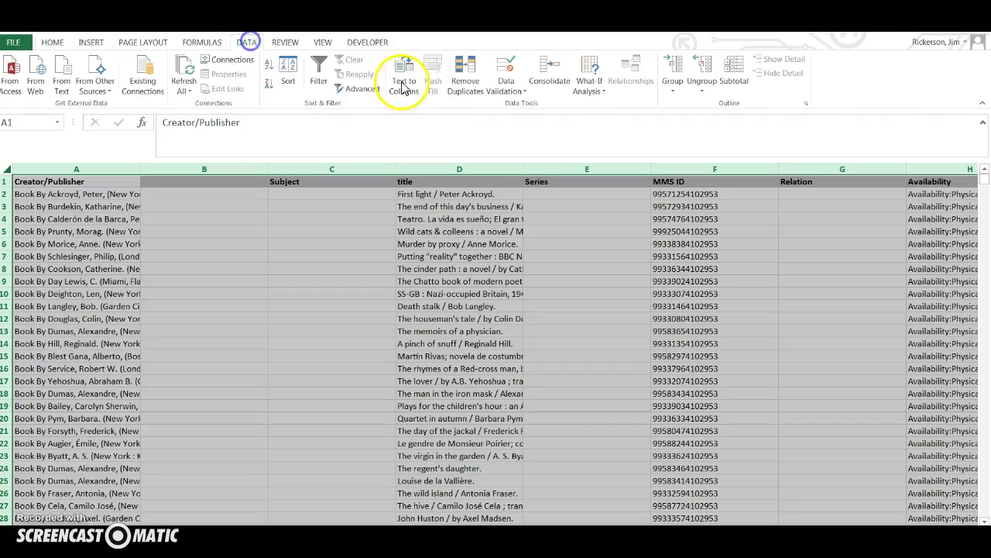
pyautogui.click(318, 71)
pyautogui.click(252, 215)
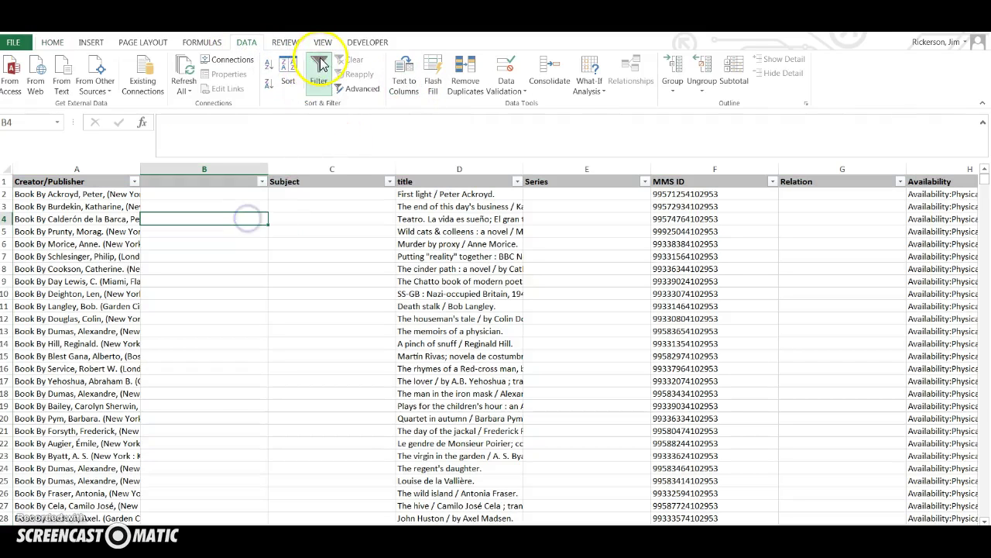
# Step: Check the filter values of column B and the Subject column, and delete the Subject column
pyautogui.click(262, 183)
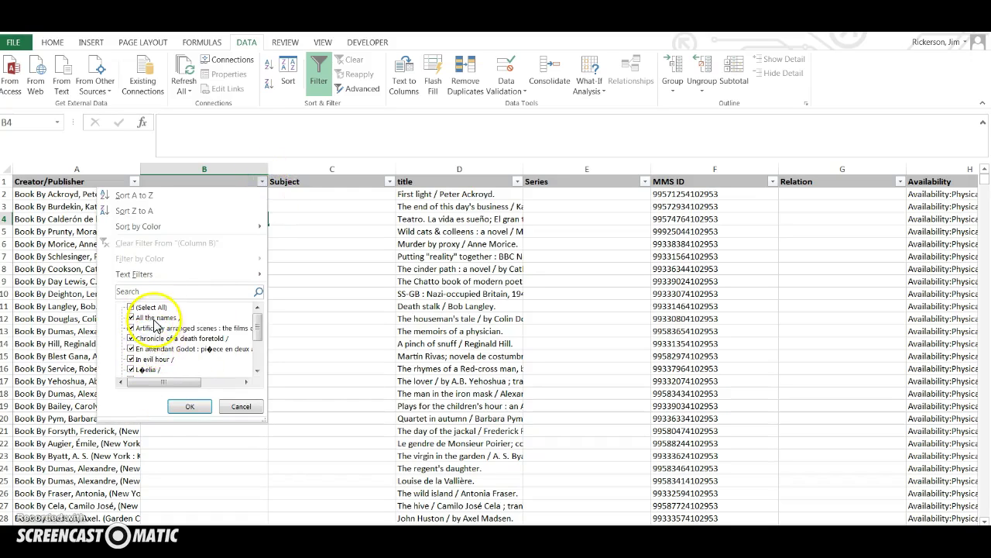
pyautogui.click(237, 409)
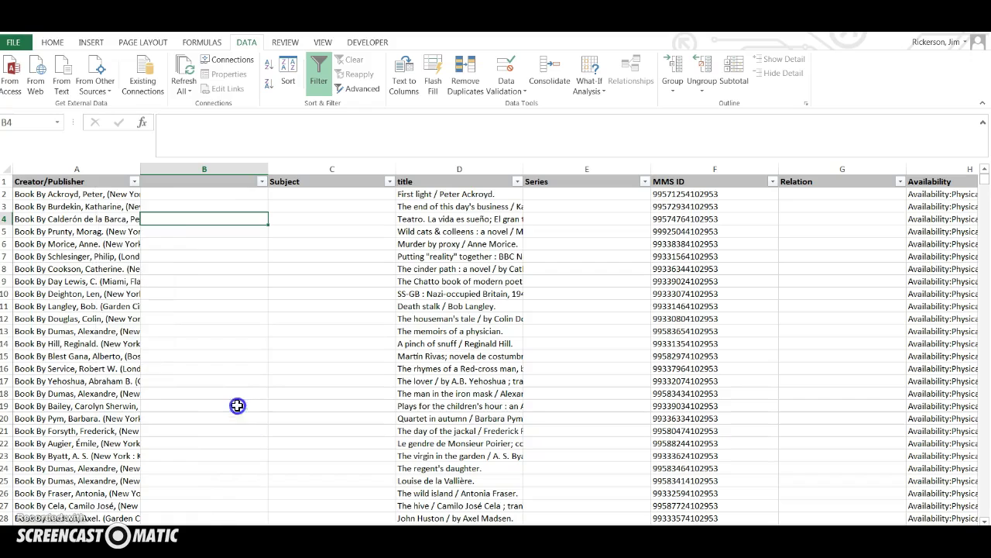
pyautogui.click(390, 182)
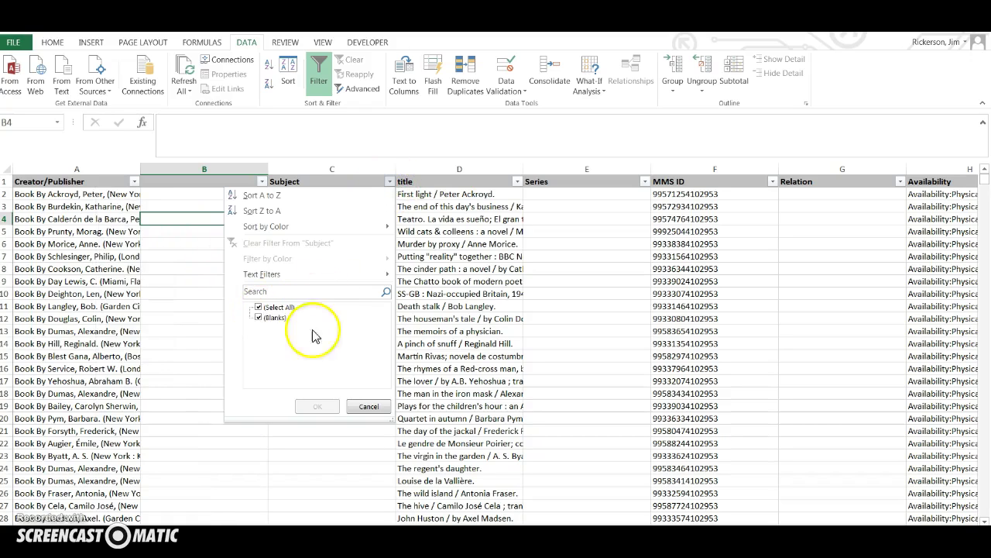
pyautogui.click(369, 406)
pyautogui.click(346, 169)
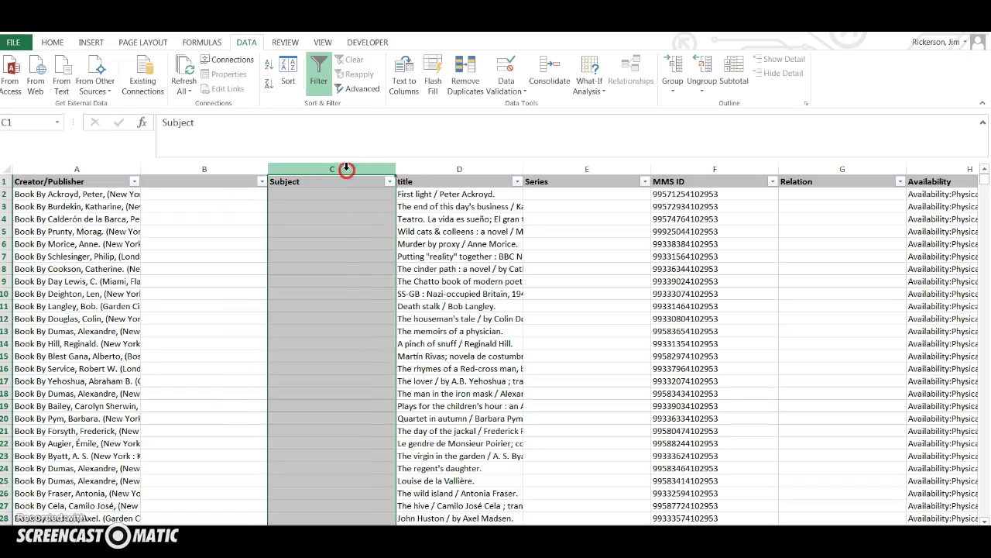
pyautogui.rightClick(347, 169)
pyautogui.click(378, 276)
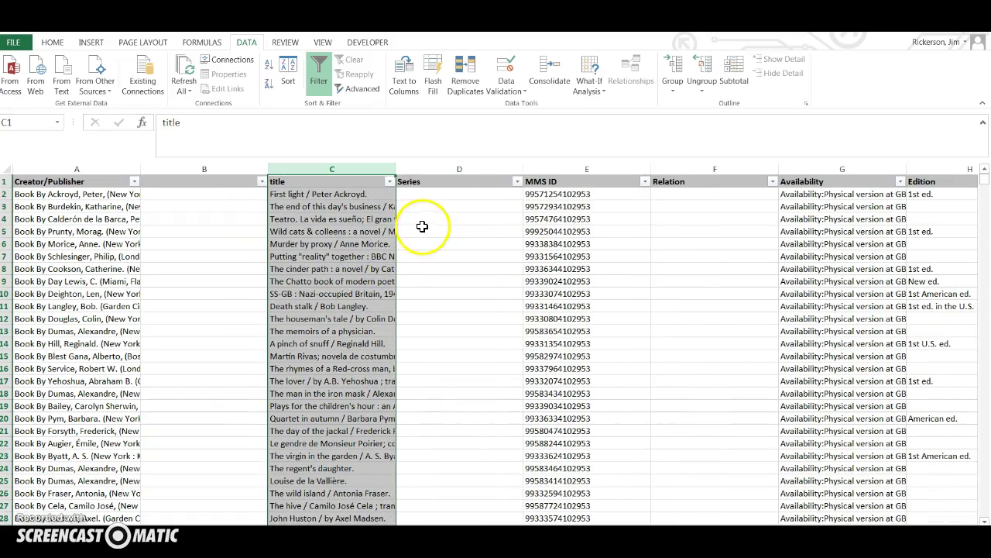
# Step: Check the Series column's filter values and delete that column
pyautogui.click(517, 181)
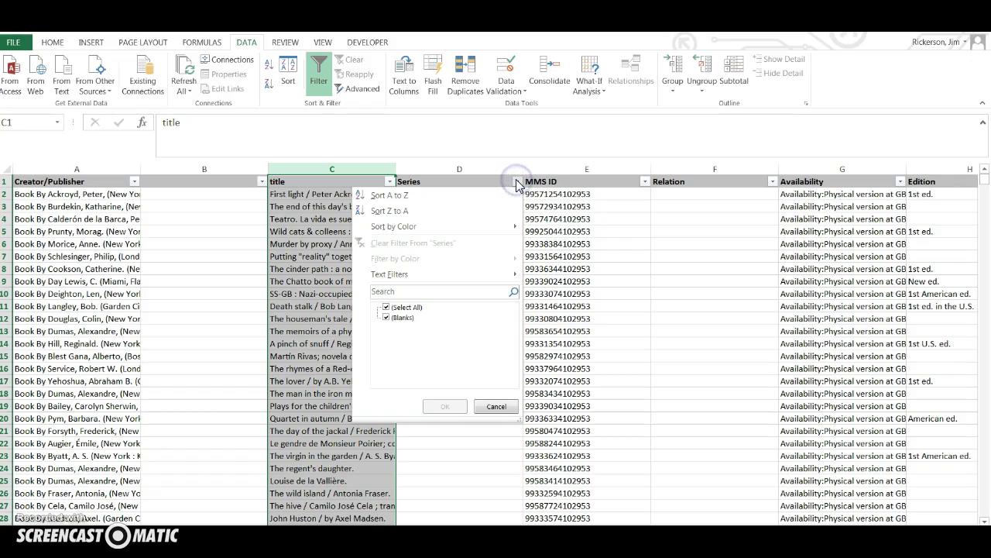
pyautogui.click(495, 406)
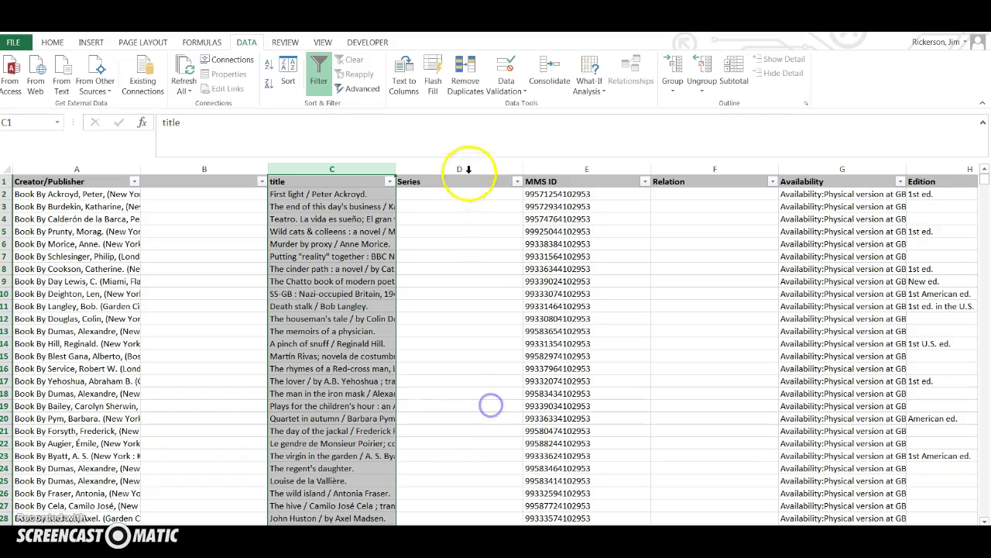
pyautogui.click(518, 183)
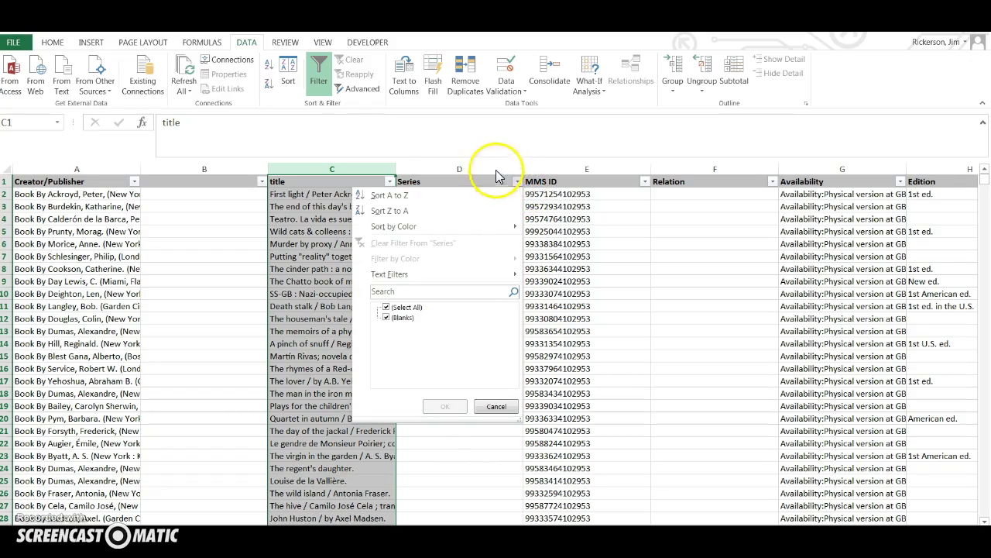
pyautogui.rightClick(494, 168)
pyautogui.click(531, 275)
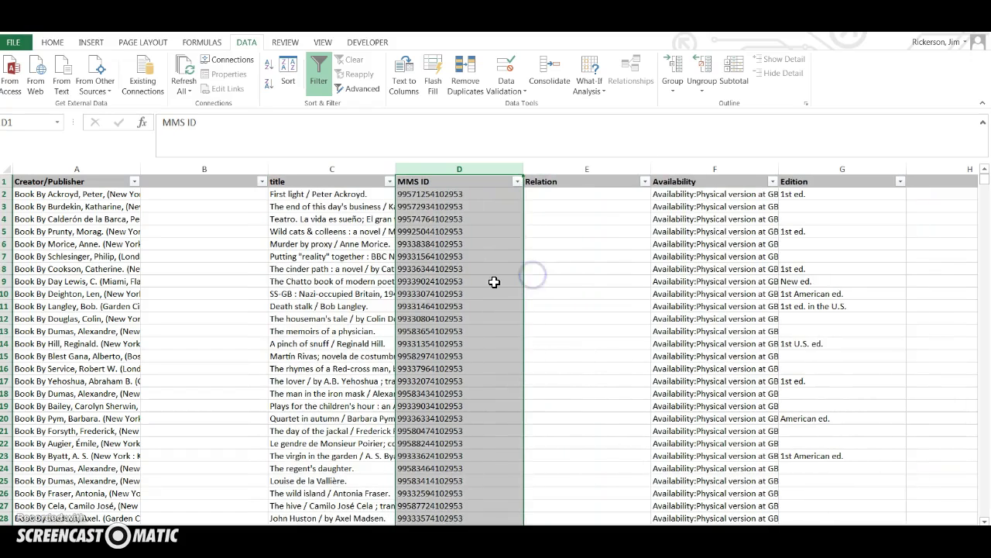
# Step: Check the filter of the Relation column and delete that column
pyautogui.click(645, 182)
pyautogui.click(645, 184)
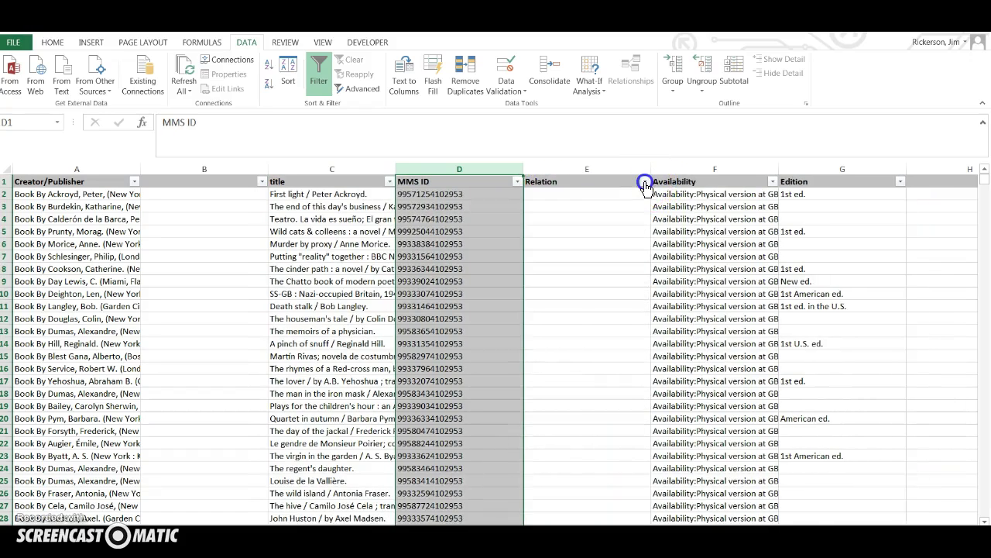
pyautogui.click(612, 170)
pyautogui.rightClick(612, 169)
pyautogui.click(636, 284)
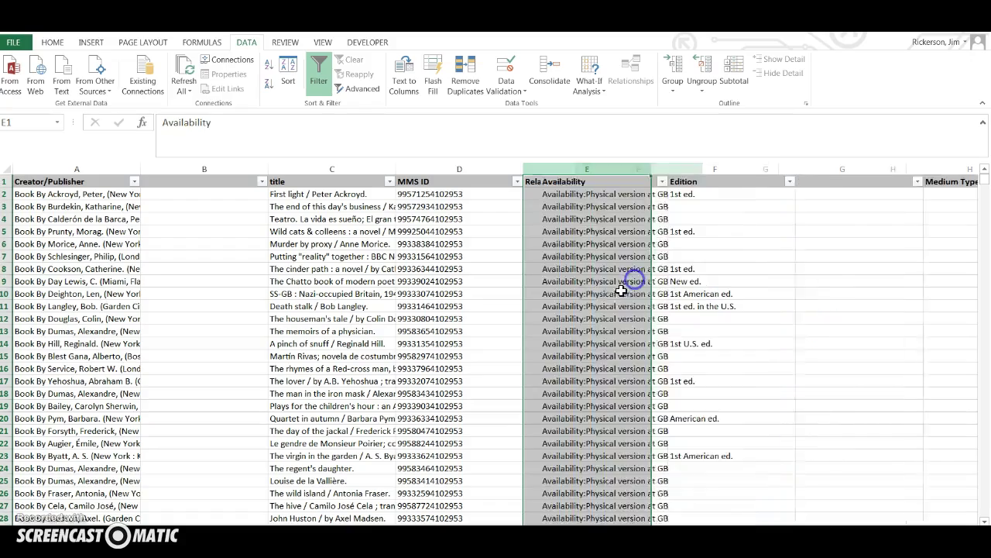
# Step: Delete the Orders, Requests and Peer Reviewed columns at the end of the table
pyautogui.hscroll(5, 496, 344)
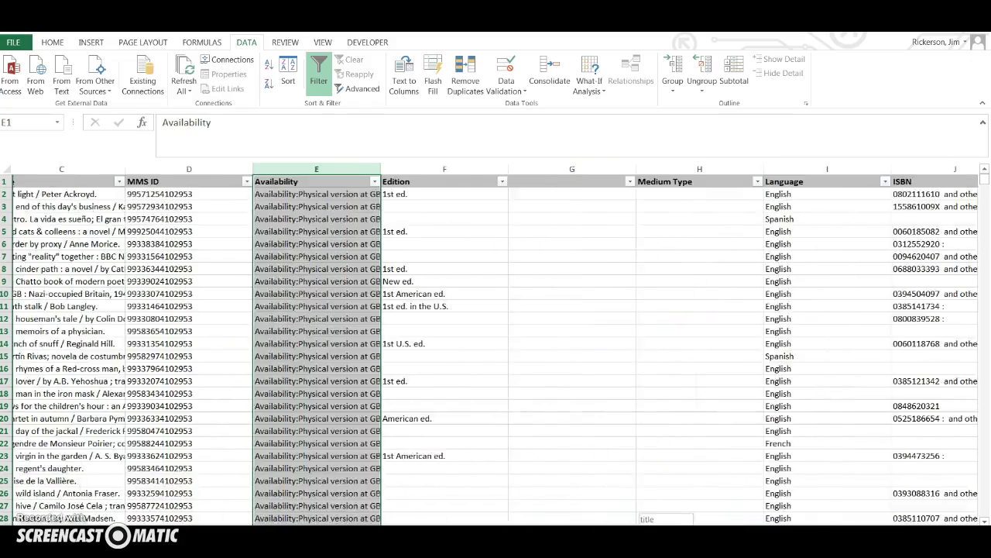
pyautogui.hscroll(2, 580, 377)
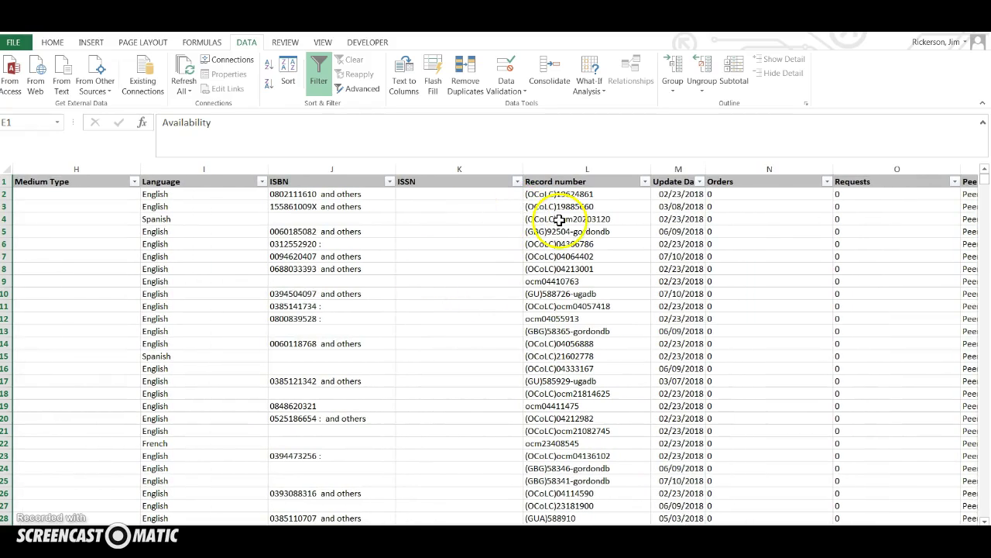
pyautogui.click(789, 170)
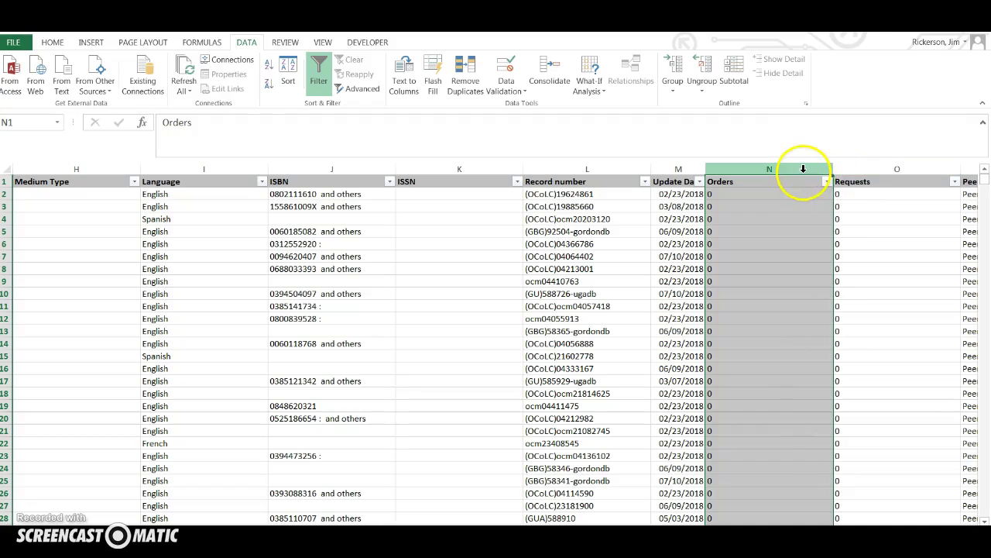
pyautogui.moveTo(801, 173); pyautogui.dragTo(868, 171)
pyautogui.rightClick(808, 164)
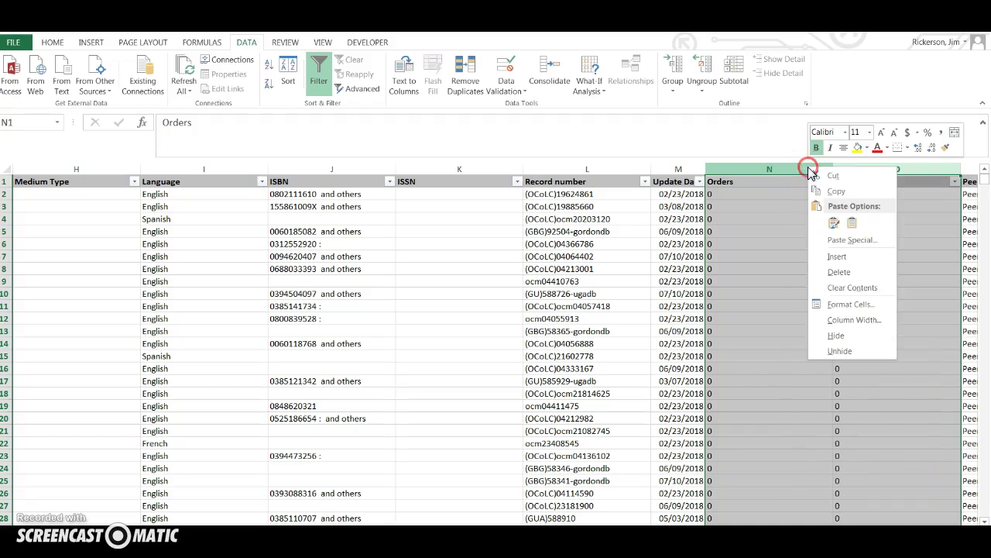
pyautogui.click(837, 274)
pyautogui.rightClick(765, 167)
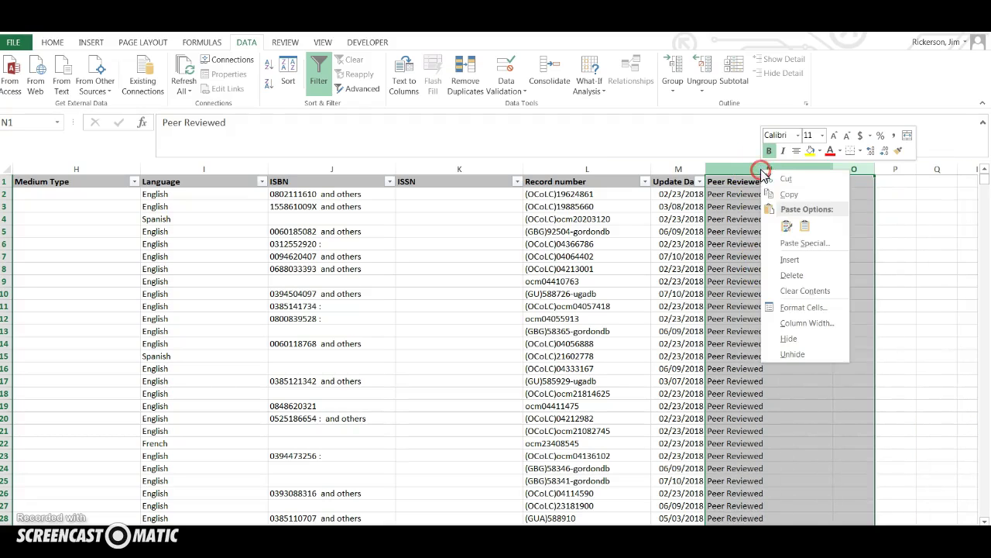
pyautogui.click(793, 275)
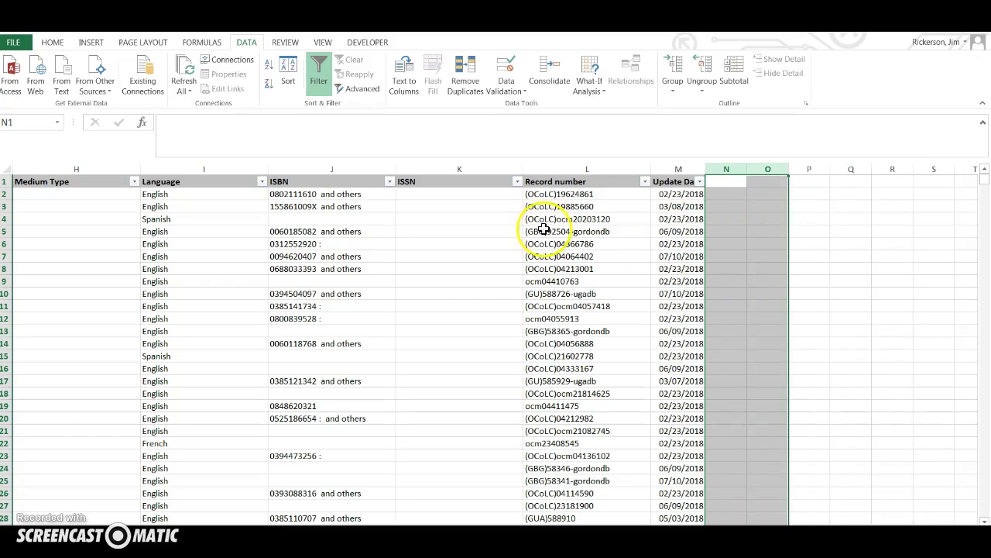
# Step: Delete the ISSN and Language columns
pyautogui.click(474, 219)
pyautogui.click(472, 165)
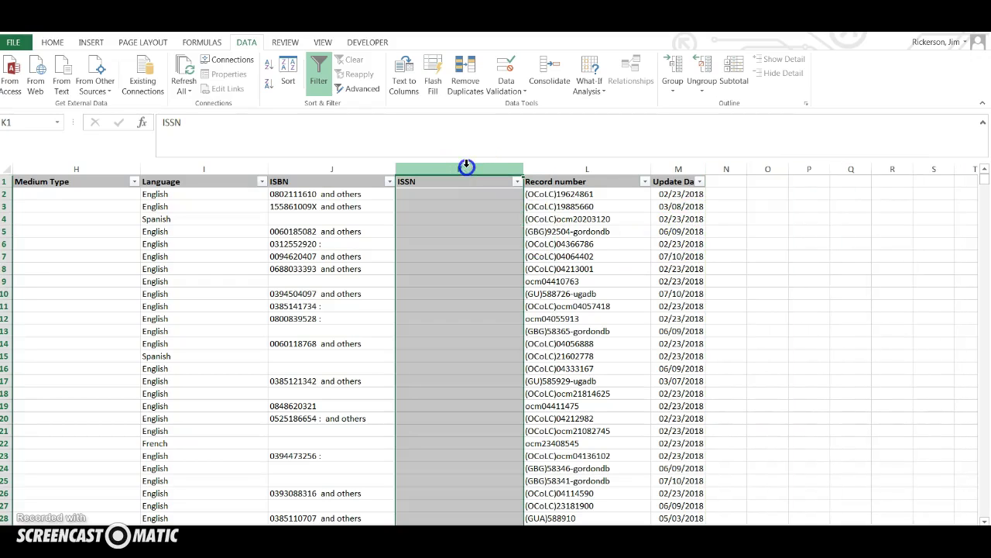
pyautogui.rightClick(468, 165)
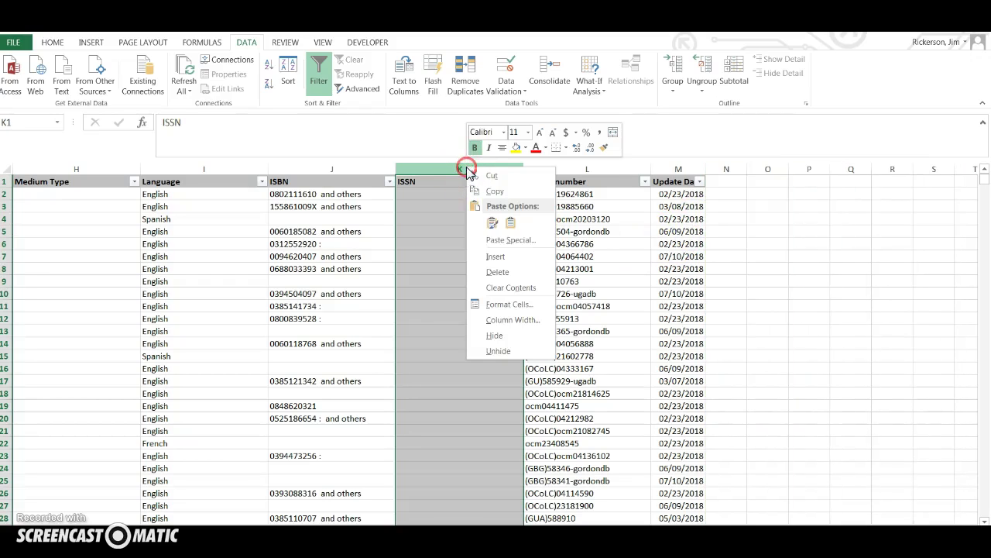
pyautogui.click(496, 272)
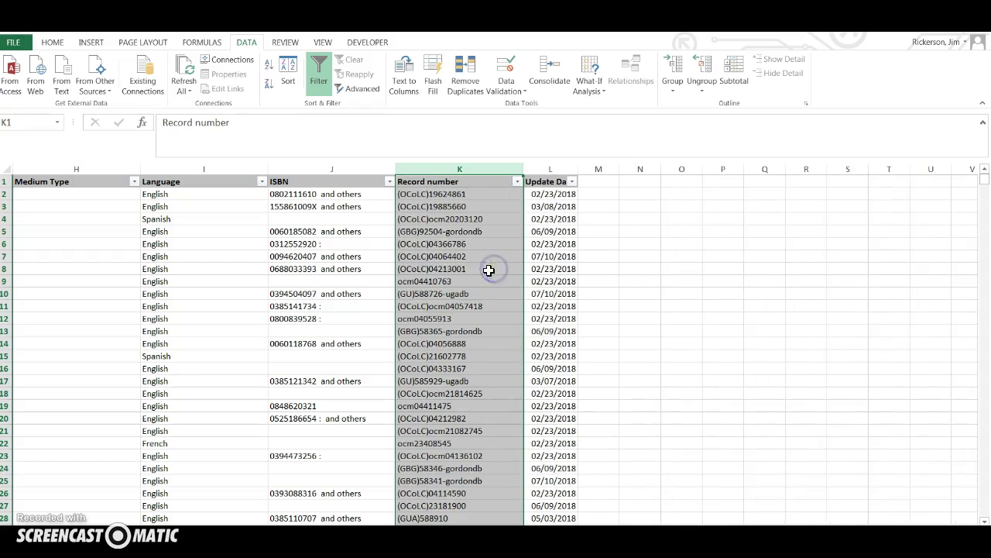
pyautogui.click(180, 169)
pyautogui.rightClick(177, 169)
pyautogui.click(212, 275)
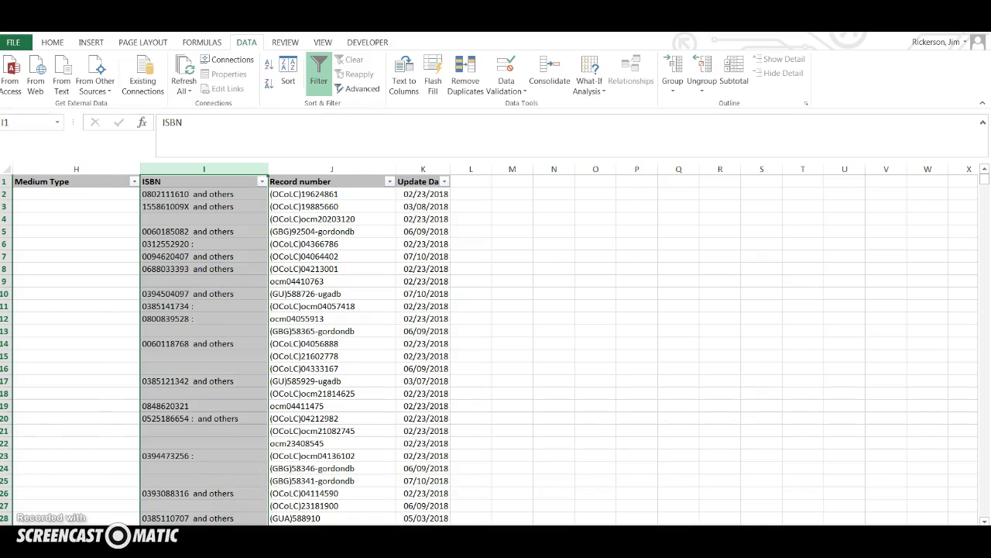
# Step: Check the filter values of the untitled column between Edition and Medium Type, and delete that column
pyautogui.hscroll(-4, 471, 287)
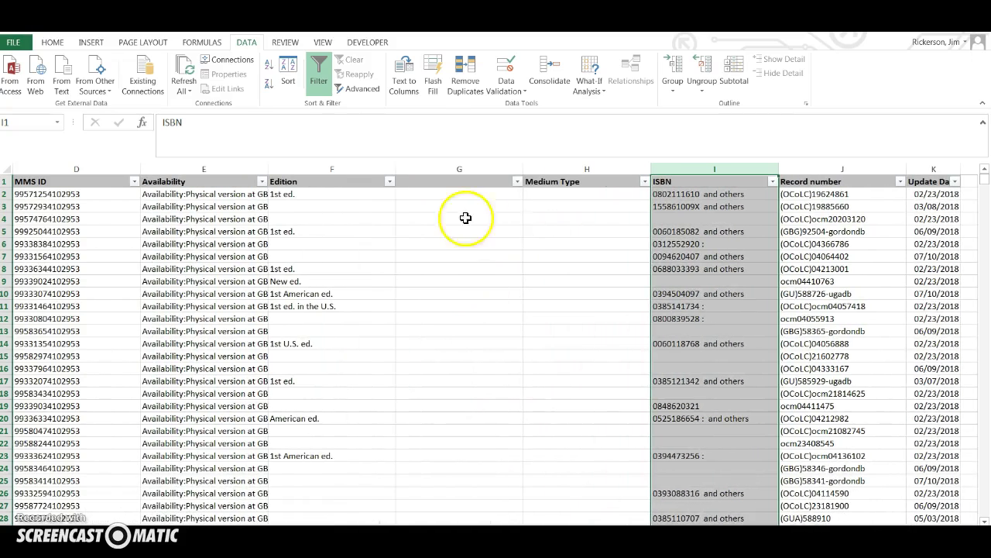
pyautogui.click(517, 181)
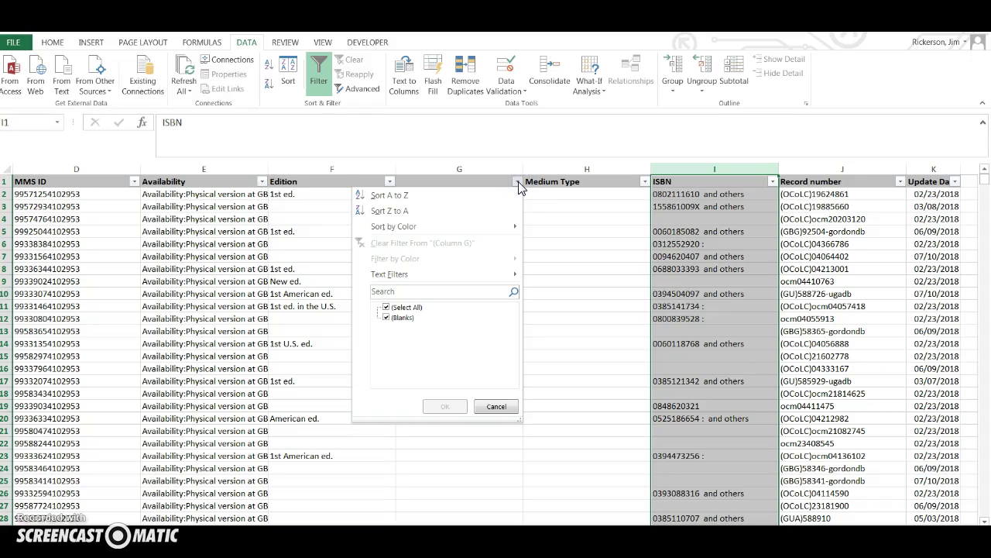
pyautogui.click(488, 407)
pyautogui.click(465, 169)
pyautogui.rightClick(473, 169)
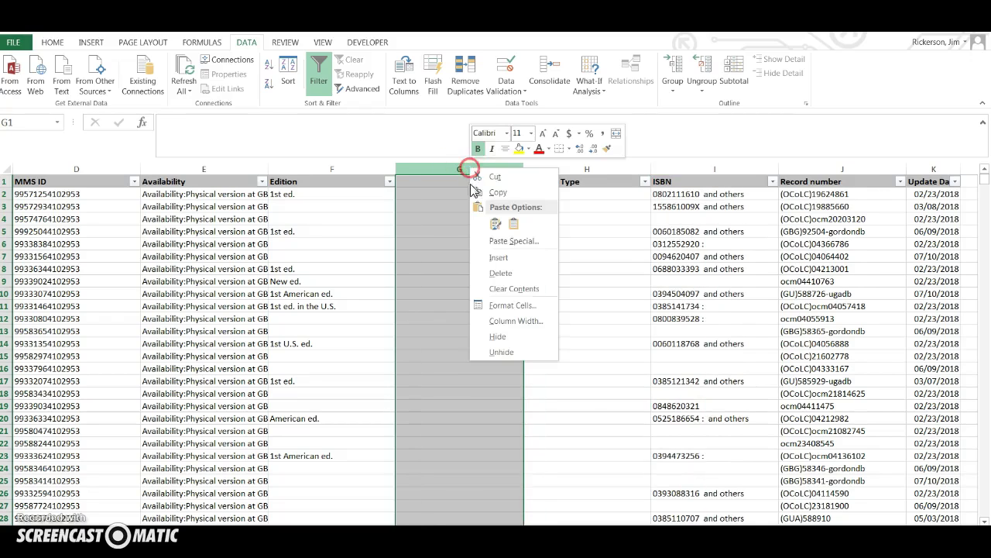
pyautogui.click(504, 273)
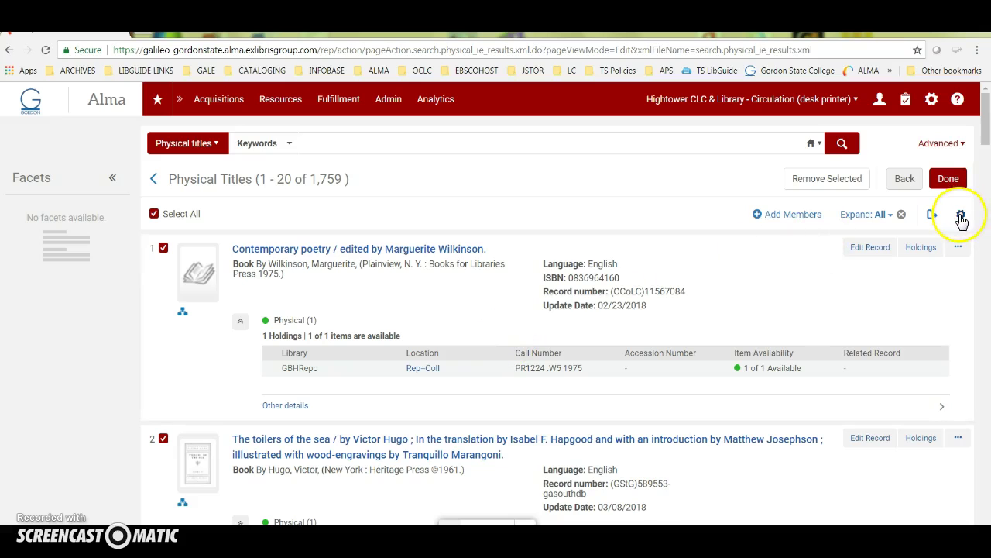
# Step: Expand the view customization settings of the physical titles list and examine the title information and action order options
pyautogui.click(961, 216)
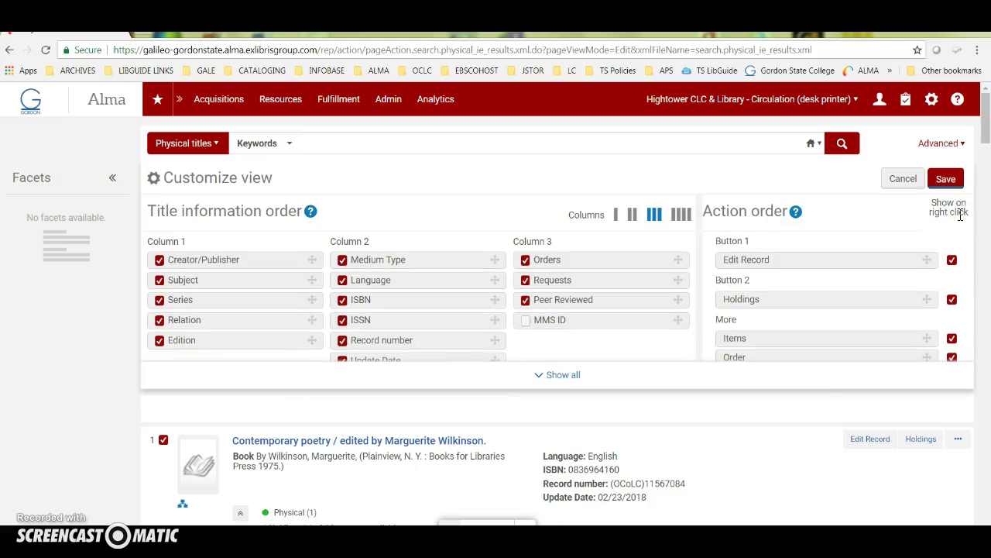
pyautogui.click(561, 378)
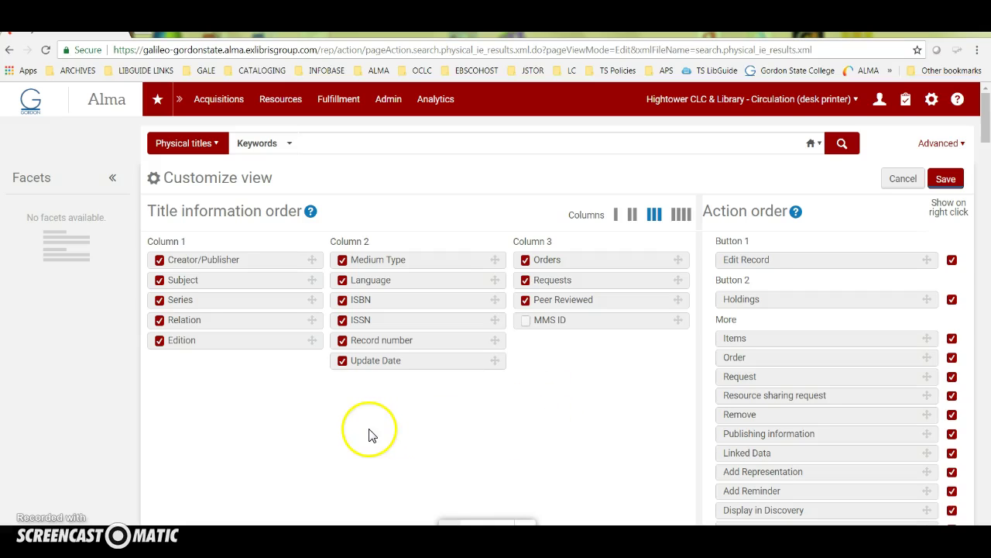
pyautogui.scroll(-2, 784, 448)
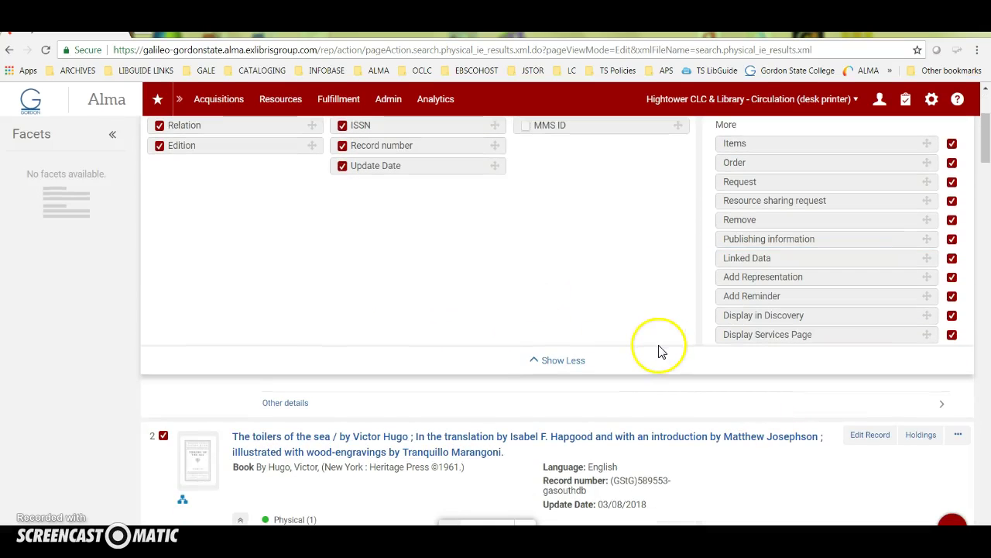
pyautogui.scroll(-1, 832, 343)
pyautogui.scroll(4, 612, 334)
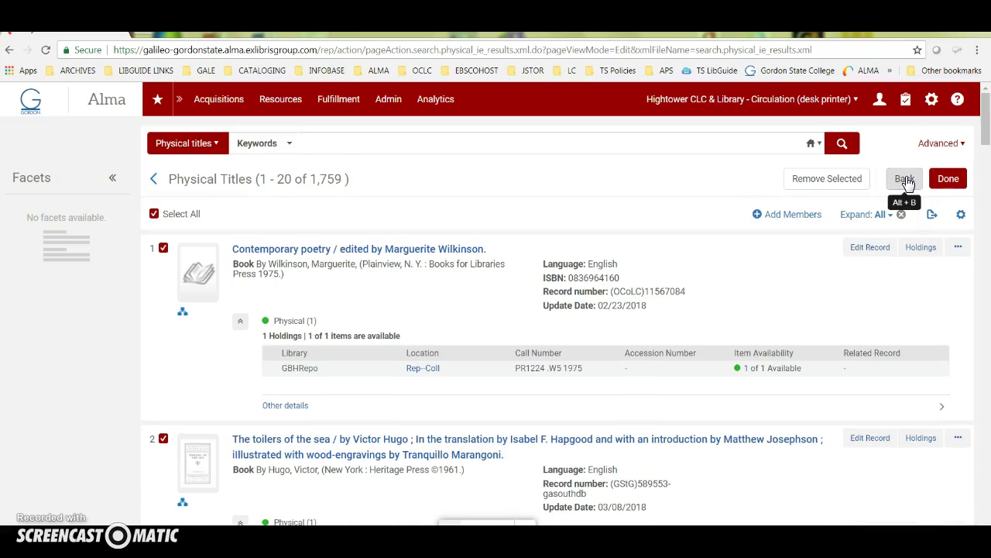
# Step: Try to arrange the title information in four columns and move the Items and Request actions into it
pyautogui.click(961, 213)
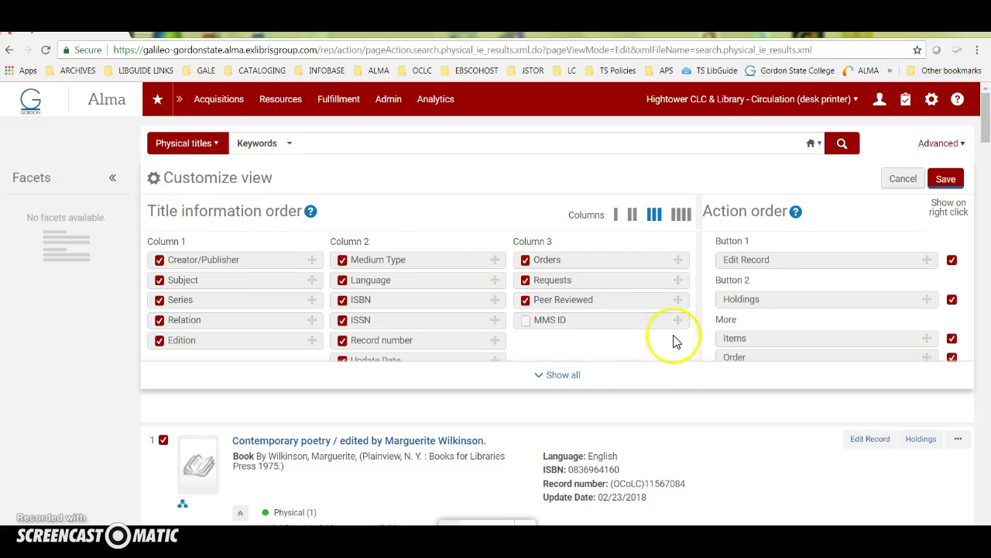
pyautogui.click(563, 376)
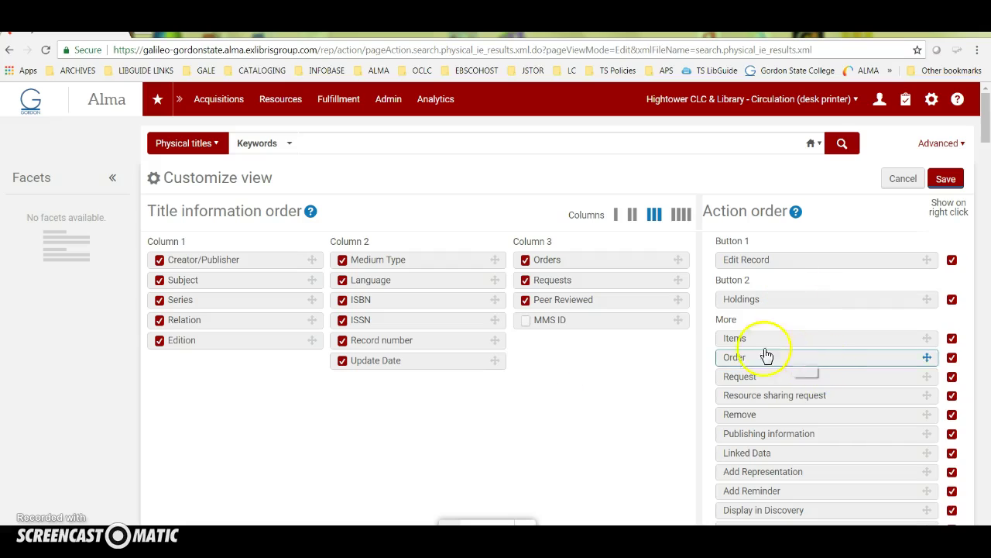
pyautogui.click(633, 215)
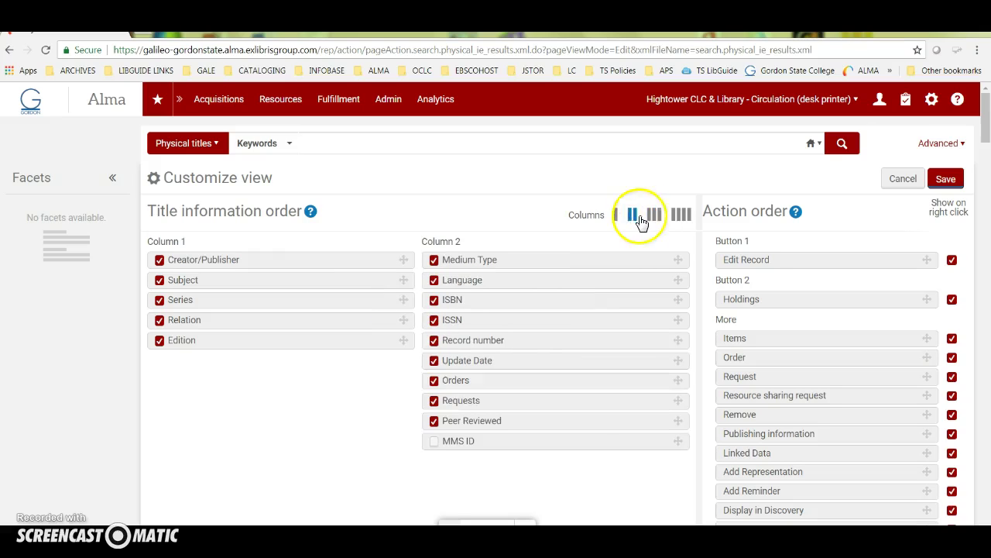
pyautogui.click(681, 214)
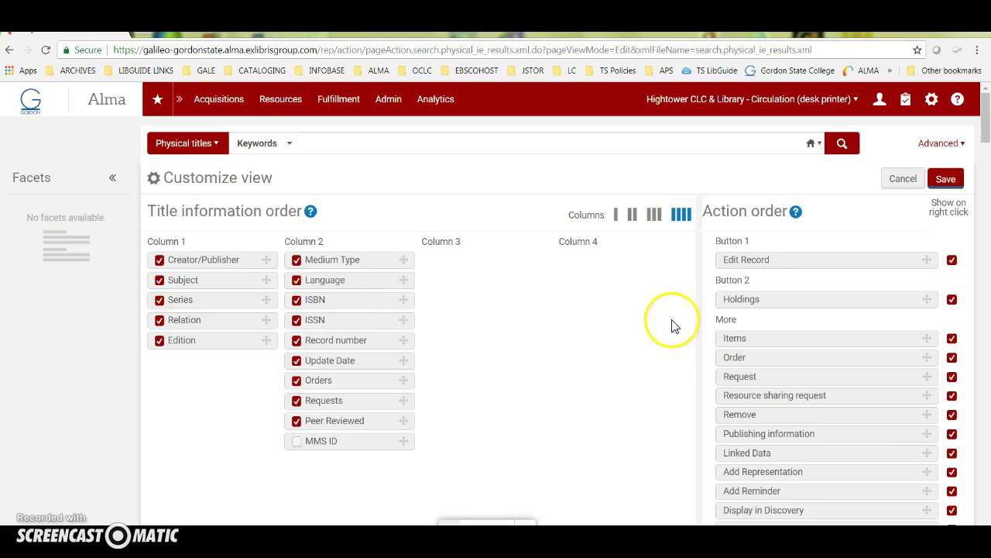
pyautogui.scroll(-1, 766, 381)
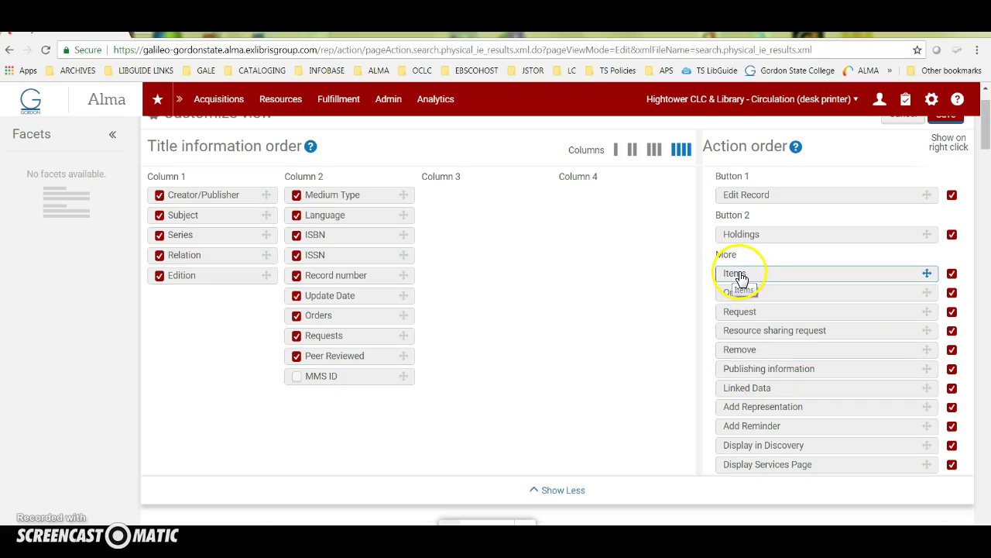
pyautogui.moveTo(742, 274); pyautogui.dragTo(471, 255)
pyautogui.moveTo(742, 310); pyautogui.dragTo(550, 273)
pyautogui.moveTo(778, 276); pyautogui.dragTo(421, 224)
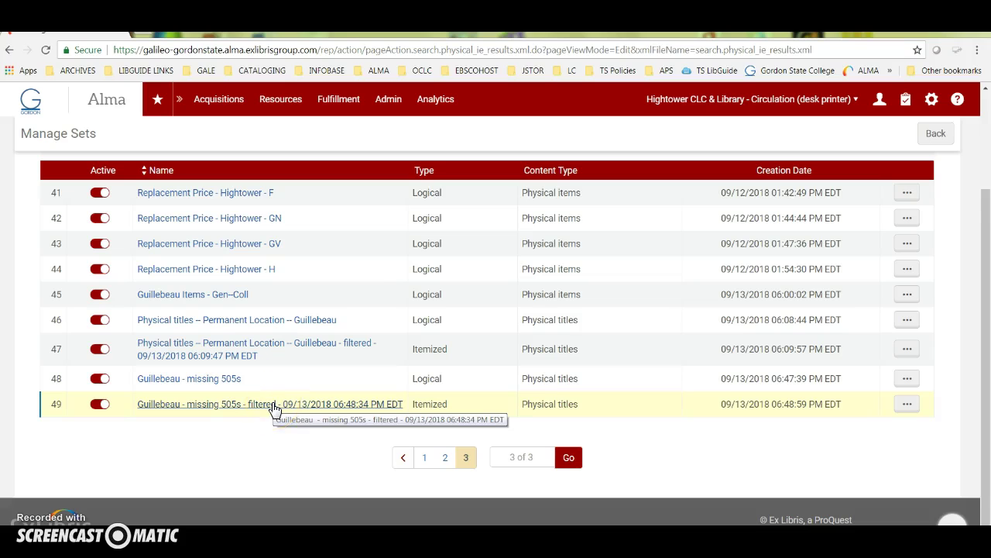
# Step: Open the members of the itemized "Guillebeau - missing 505s - filtered" set and check the list's export options
pyautogui.click(907, 403)
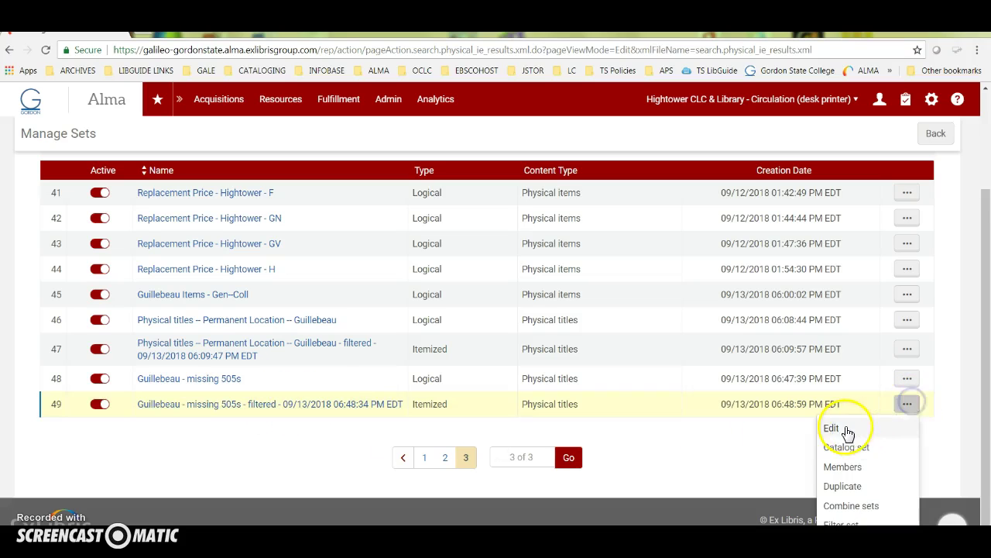
pyautogui.click(844, 468)
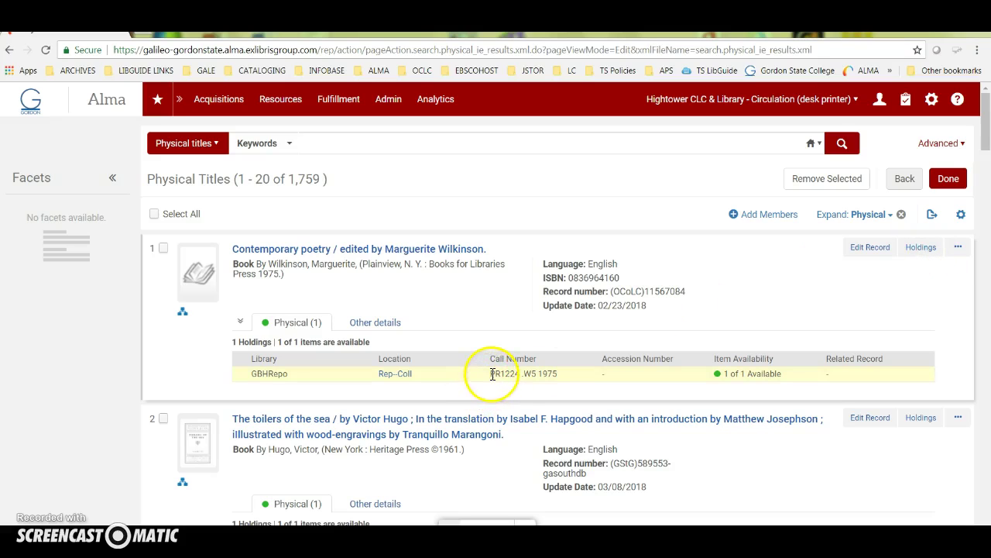
pyautogui.click(932, 215)
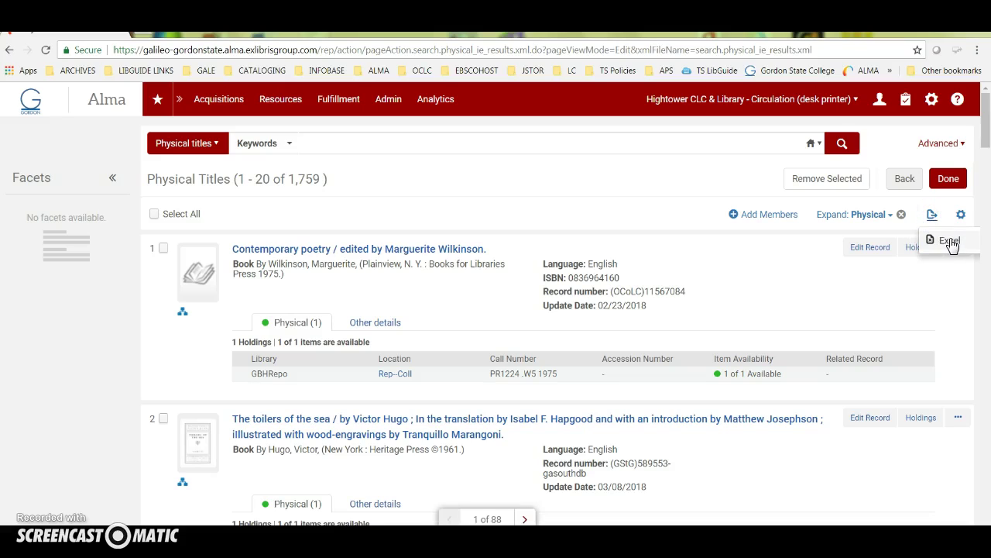
pyautogui.click(950, 242)
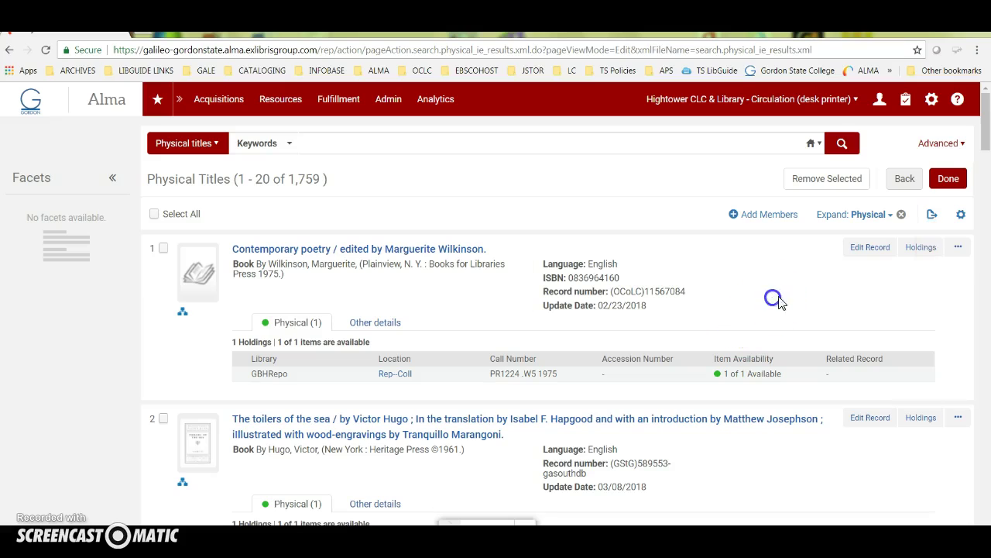
# Step: Clear and reapply the Physical expansion of the title list and examine the first title's call number
pyautogui.click(890, 217)
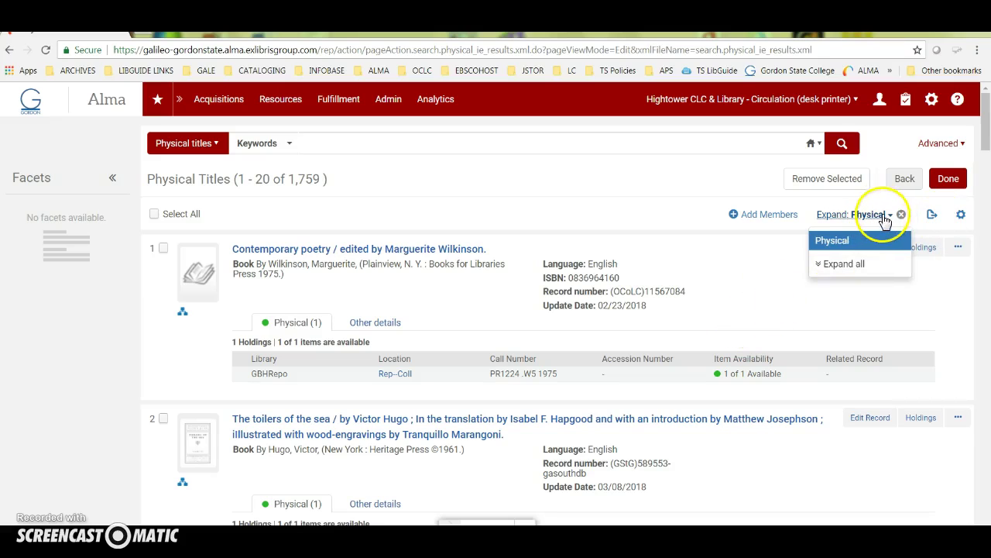
pyautogui.click(901, 215)
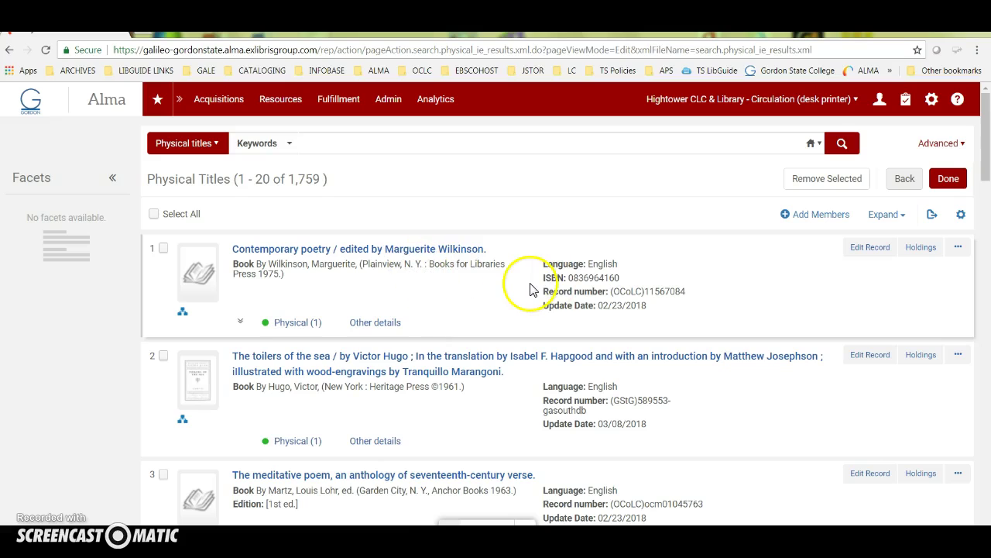
pyautogui.click(885, 217)
pyautogui.click(887, 241)
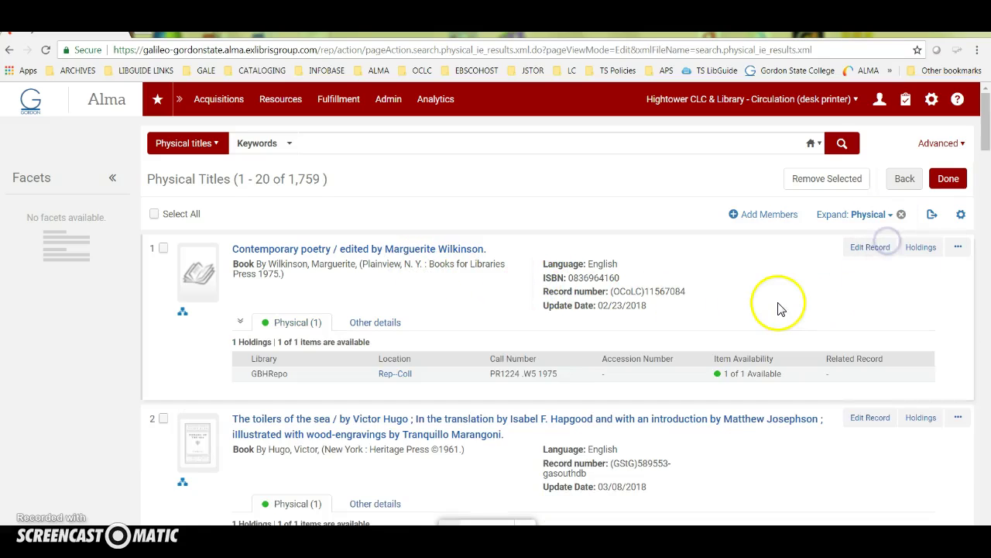
pyautogui.moveTo(495, 374); pyautogui.dragTo(554, 374)
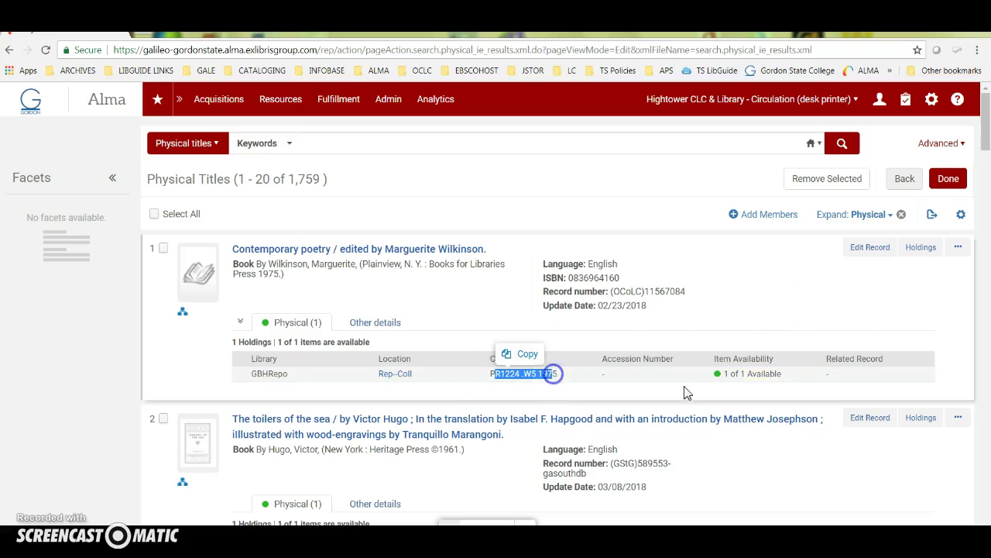
# Step: Review all title information and action order options in the view customization, and leave them without saving
pyautogui.click(960, 214)
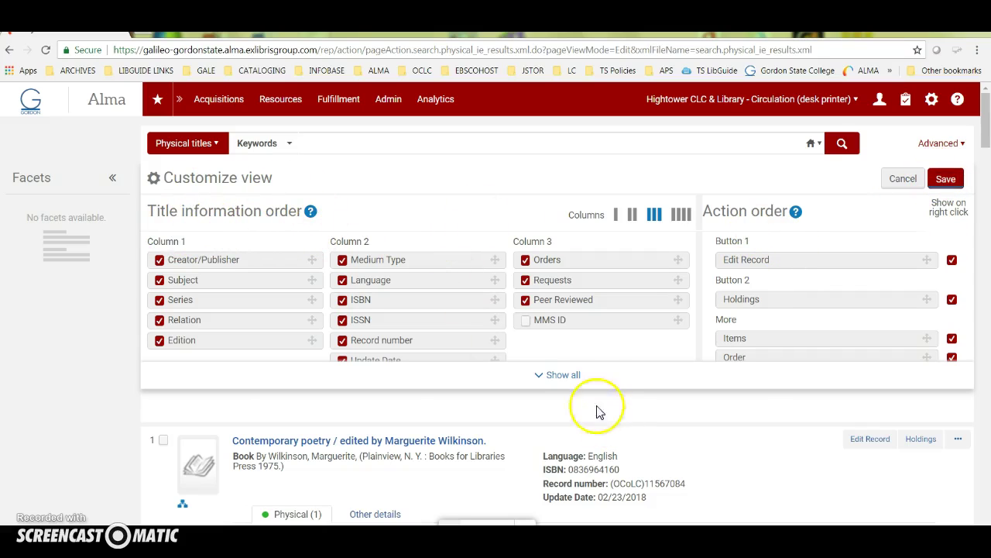
pyautogui.click(562, 375)
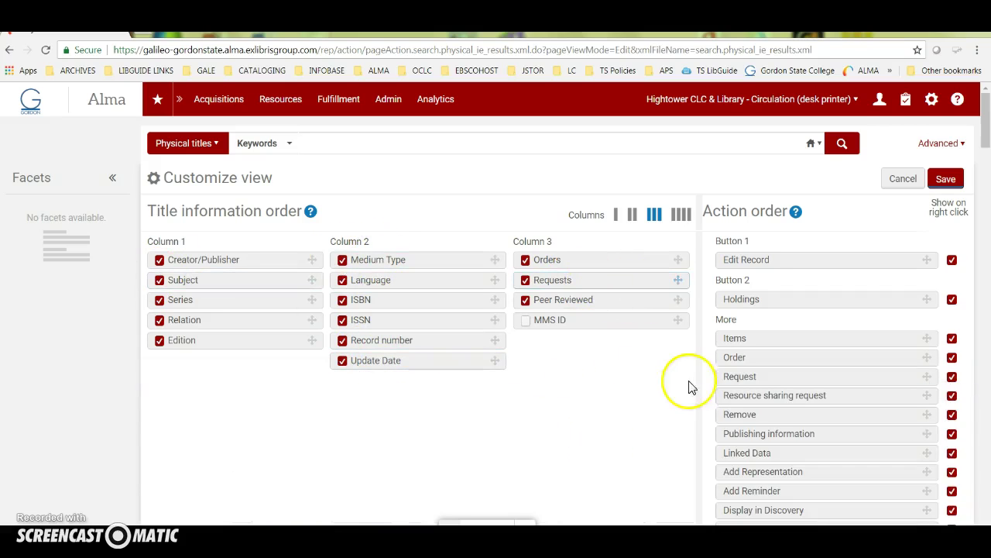
pyautogui.scroll(-1, 682, 371)
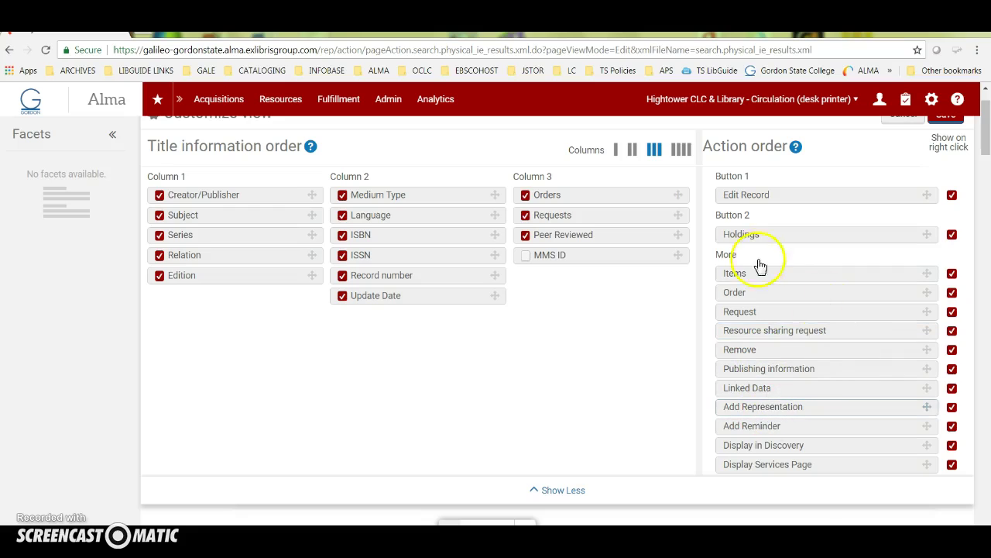
pyautogui.scroll(1, 697, 376)
pyautogui.click(903, 179)
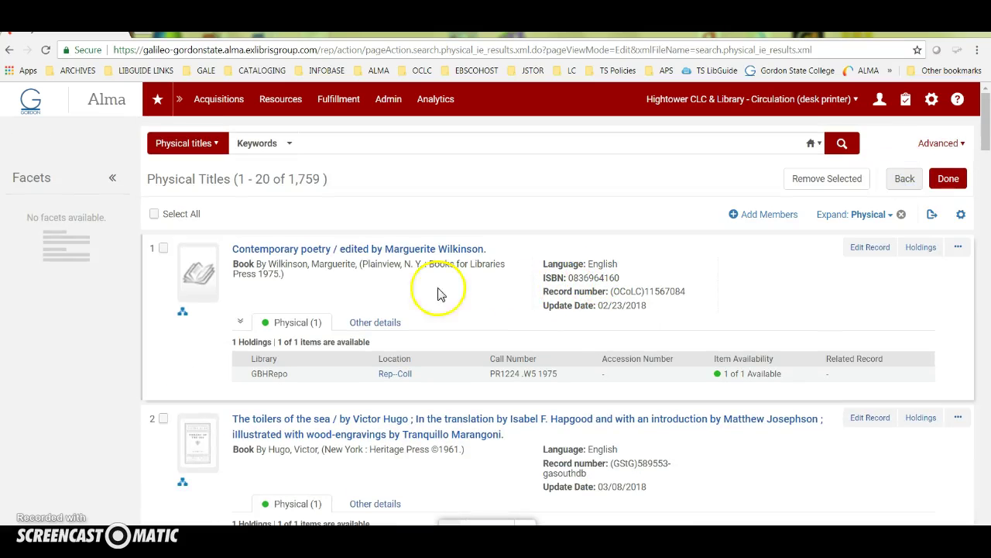
# Step: Open the record of "The history of Tom Jones" for editing, check its MARC fields for a 505, and return to the title list
pyautogui.scroll(-1, 380, 327)
pyautogui.scroll(2, 380, 327)
pyautogui.scroll(-4, 303, 221)
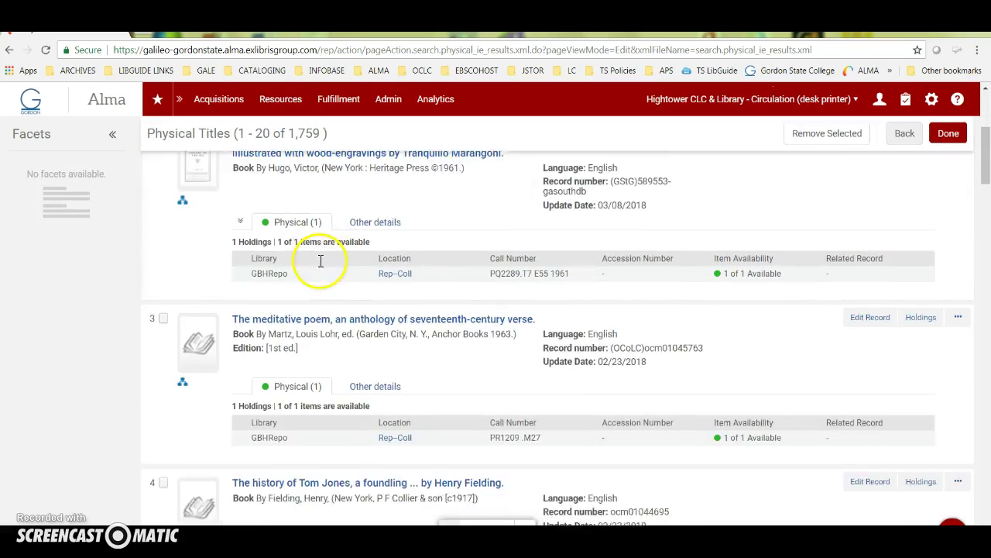
pyautogui.scroll(-3, 320, 261)
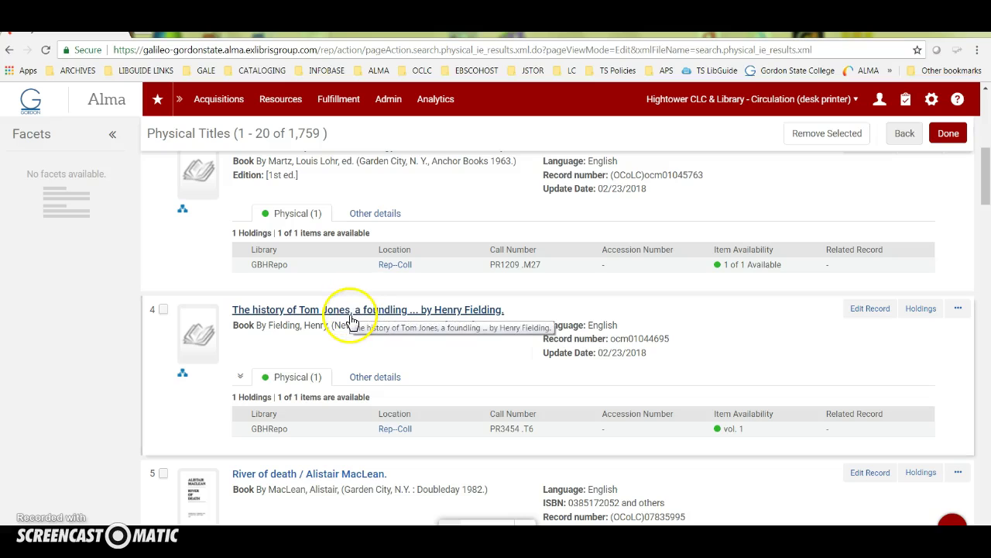
pyautogui.scroll(-2, 350, 319)
pyautogui.scroll(1, 347, 302)
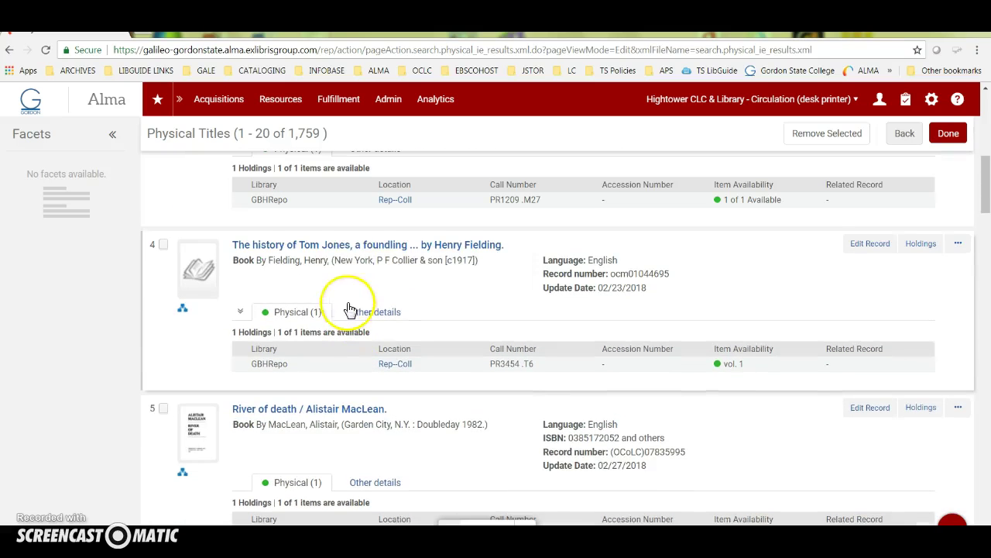
pyautogui.click(865, 246)
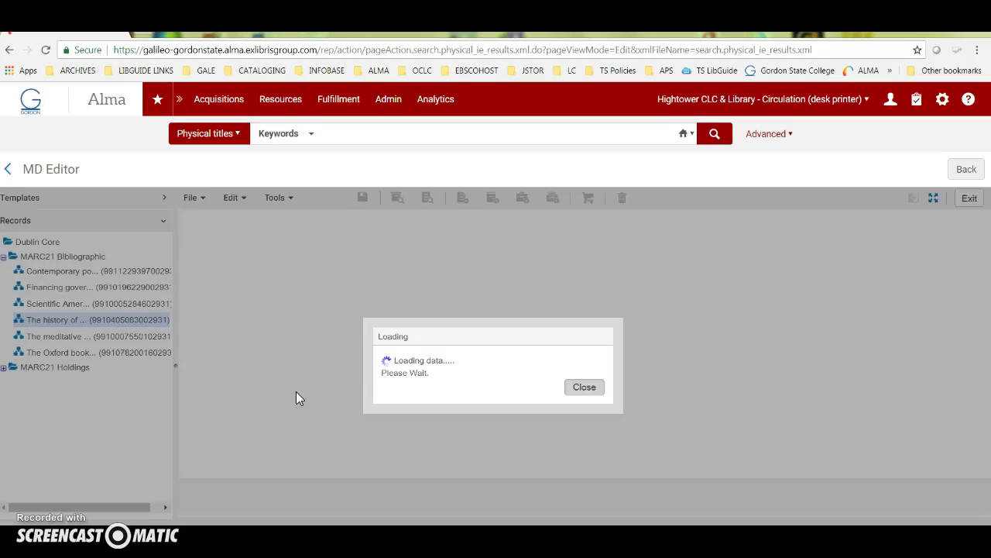
pyautogui.scroll(-3, 297, 391)
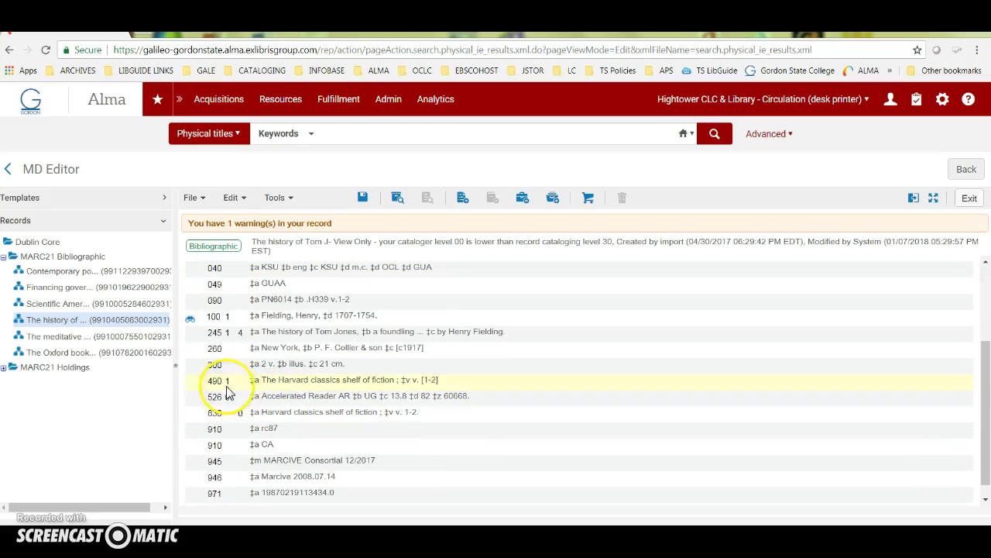
pyautogui.click(964, 171)
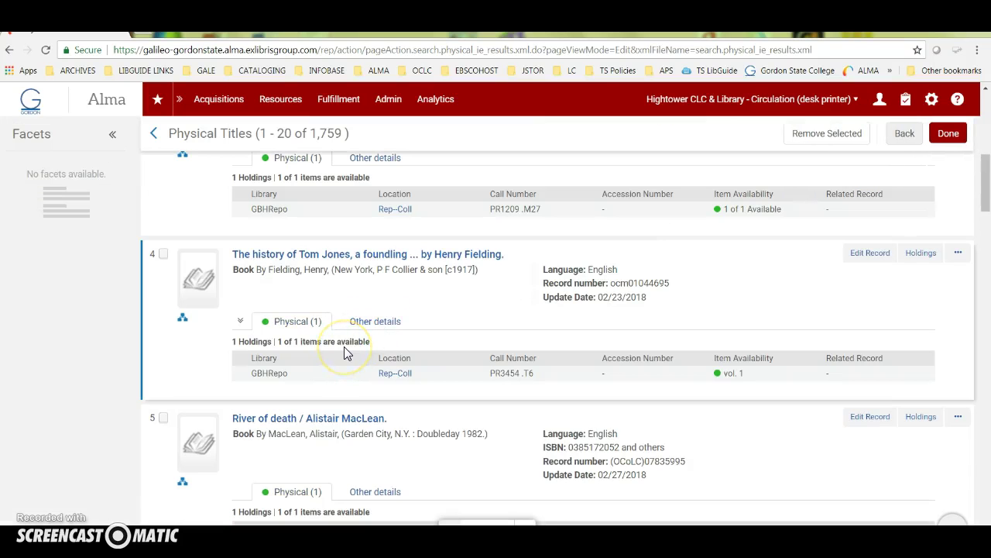
pyautogui.scroll(10, 343, 352)
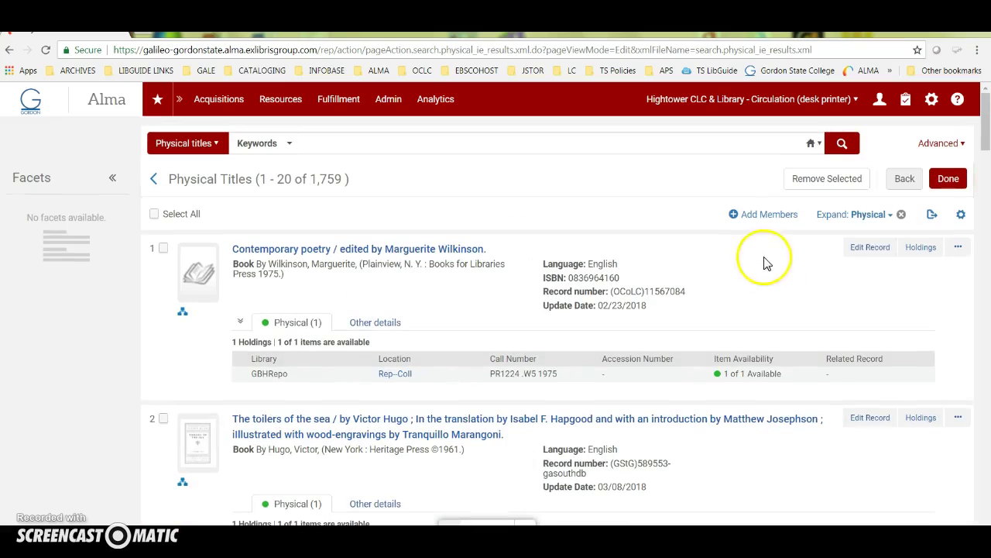